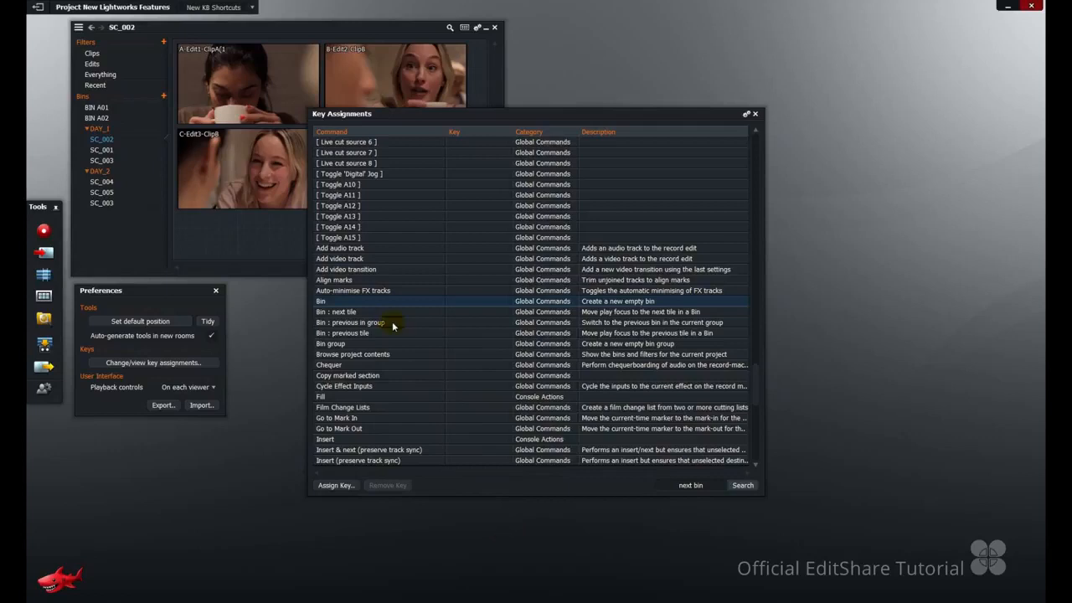
# Assign Ctrl+P to the "Bin : previous in group" command and close the key assignments.
pyautogui.click(392, 324)
pyautogui.doubleClick(393, 324)
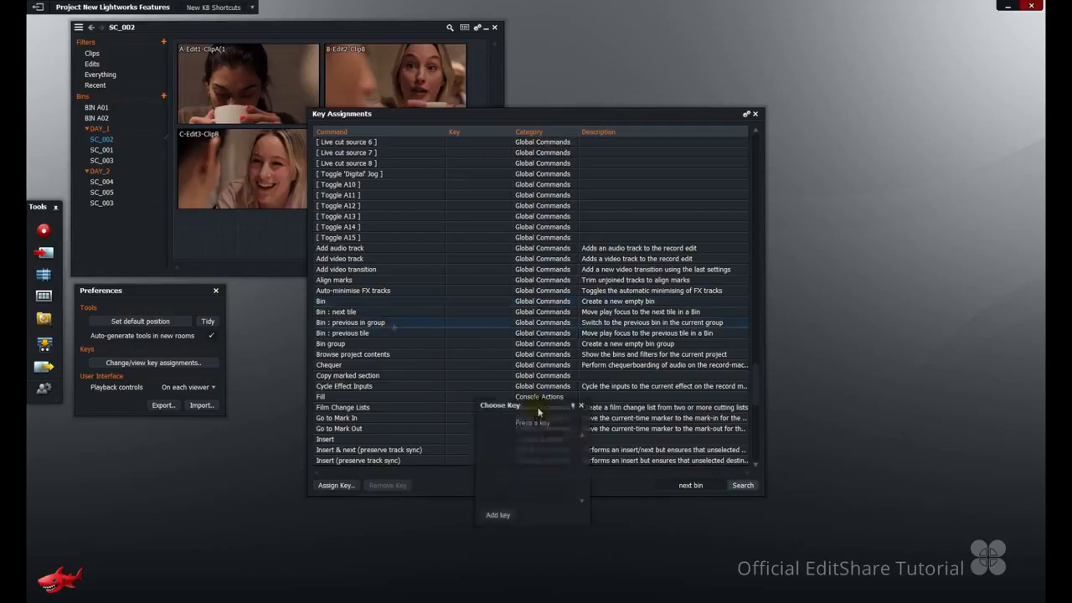
pyautogui.hotkey('ctrl', 'p')
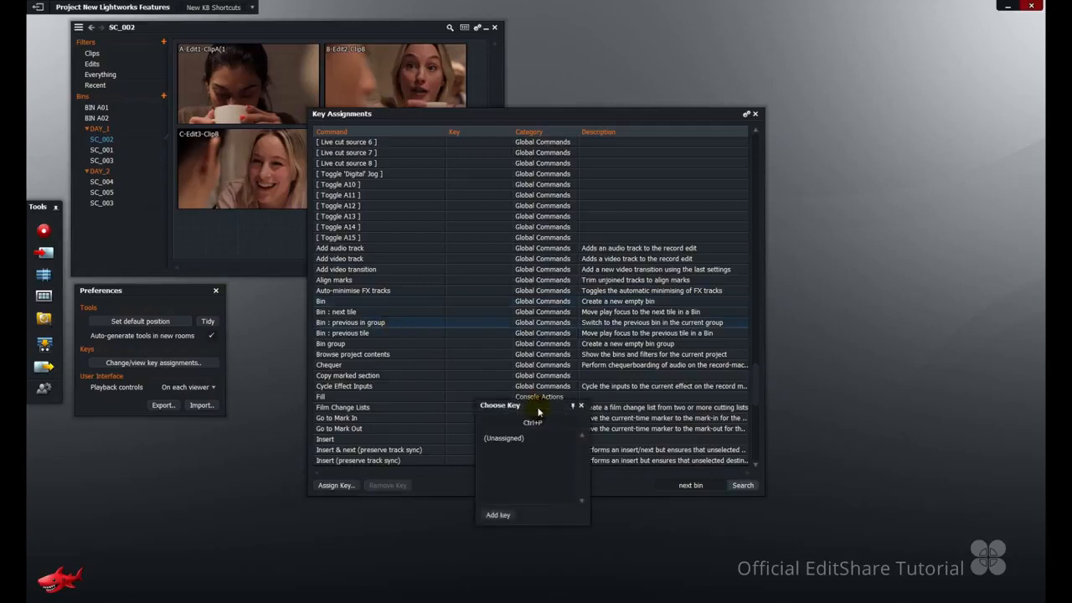
pyautogui.click(498, 514)
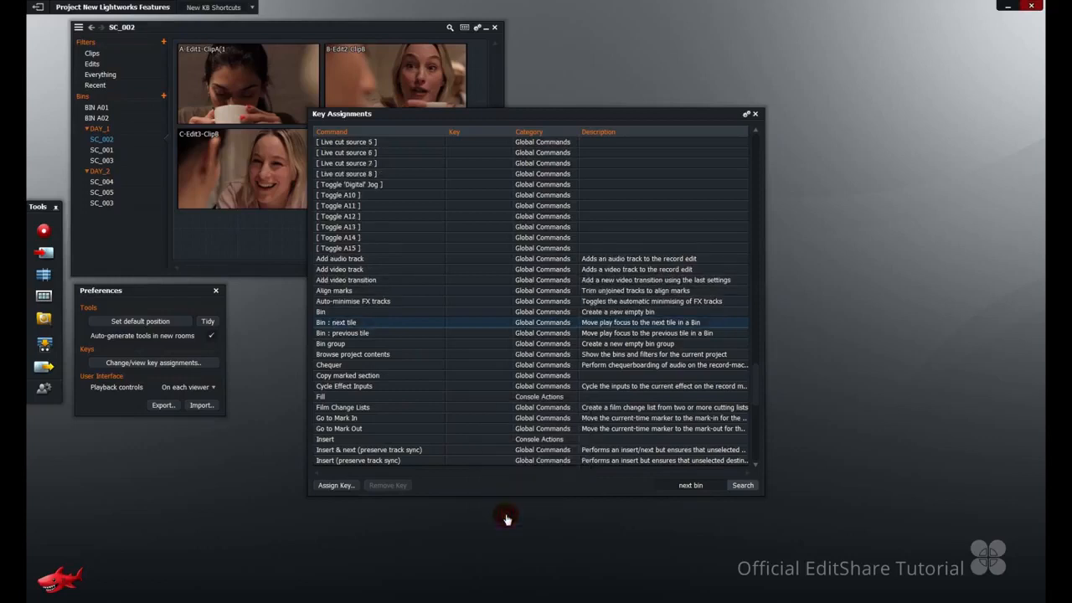
pyautogui.click(757, 115)
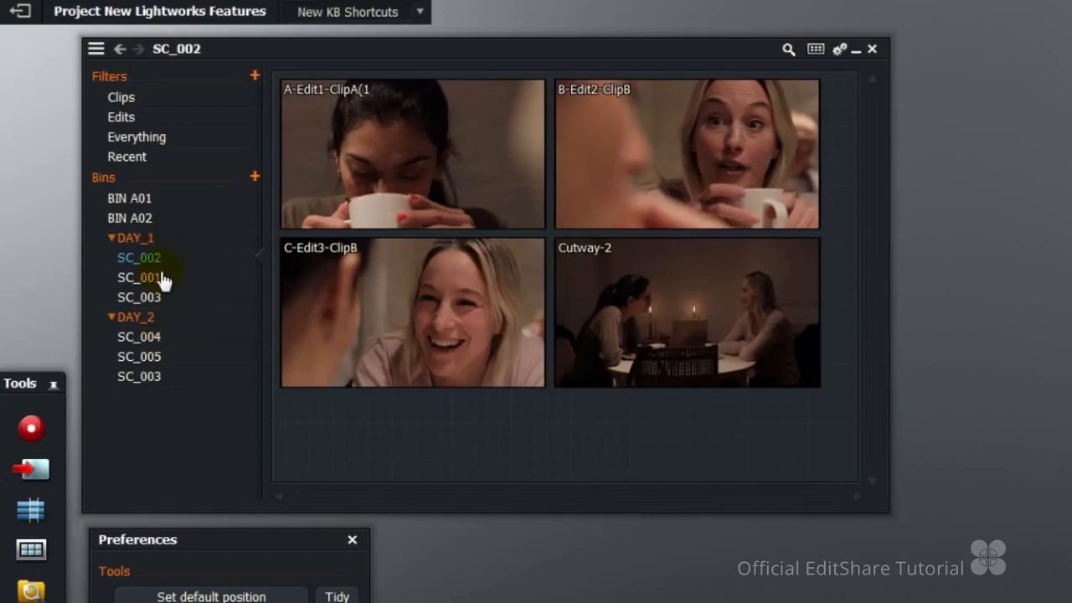
# View SC_001 and SC_003 in the DAY_1 group, and cycle through the group's bins to SC_002.
pyautogui.click(161, 279)
pyautogui.click(156, 300)
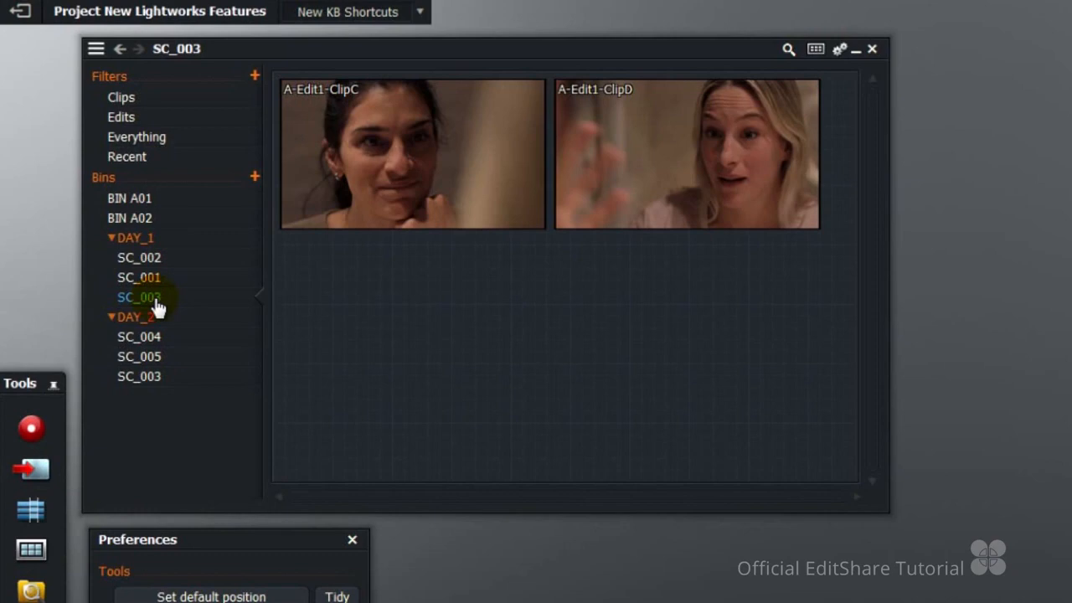
pyautogui.hotkey('ctrl', 'Tab')
pyautogui.hotkey('ctrl', 'Tab')
pyautogui.hotkey('ctrl', 'Tab')
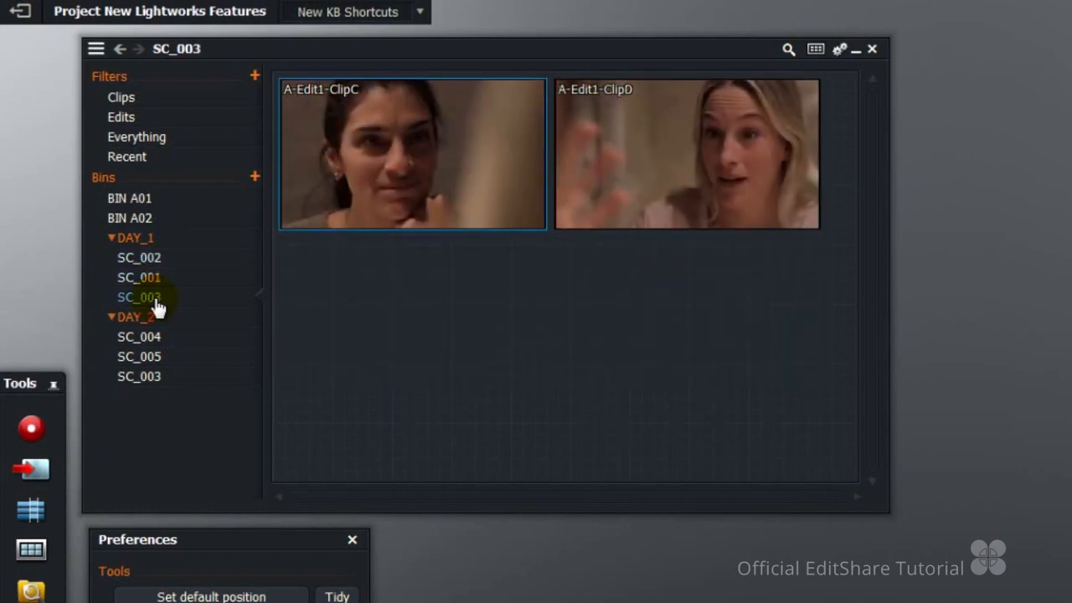
pyautogui.hotkey('ctrl', 'Tab')
pyautogui.hotkey('ctrl', 'Tab')
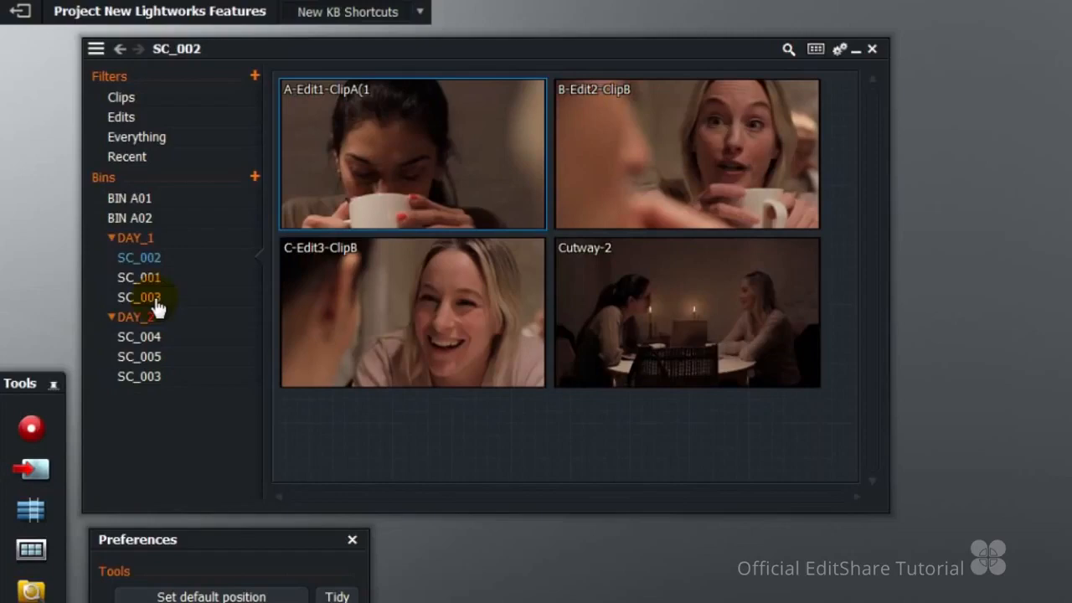
# Place the DAY_1 bin group on the desktop as its own window and open its SC_002 bin.
pyautogui.moveTo(135, 238); pyautogui.dragTo(1071, 174)
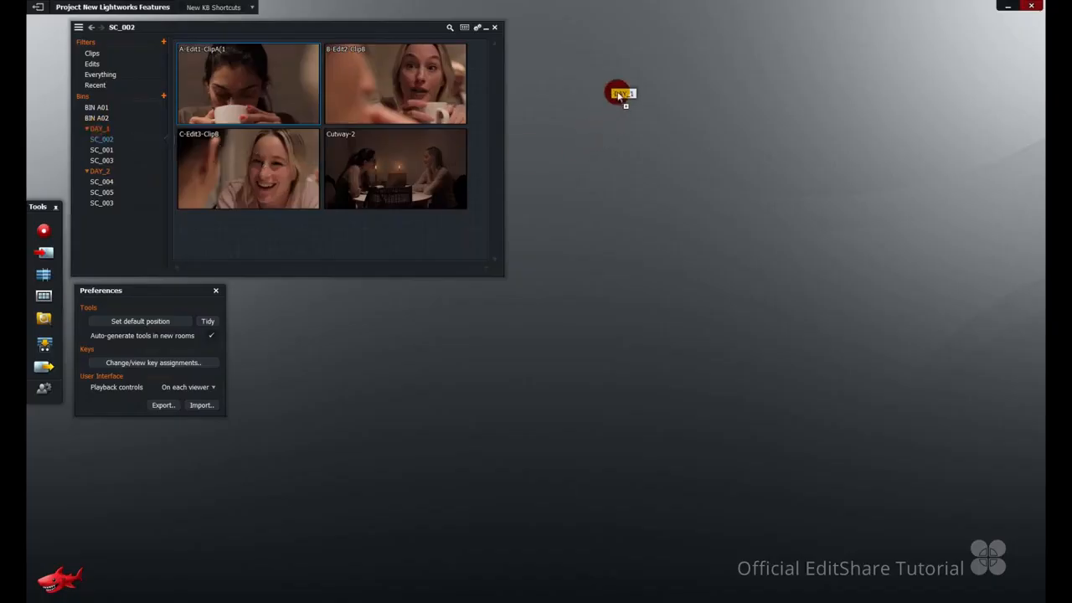
pyautogui.moveTo(618, 96); pyautogui.dragTo(618, 96)
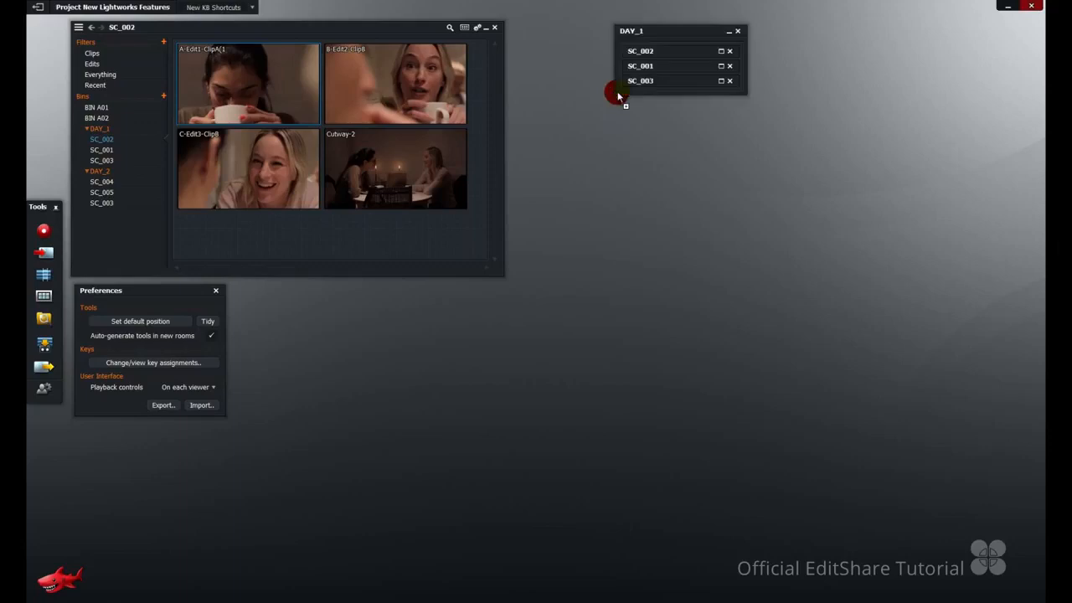
pyautogui.click(721, 52)
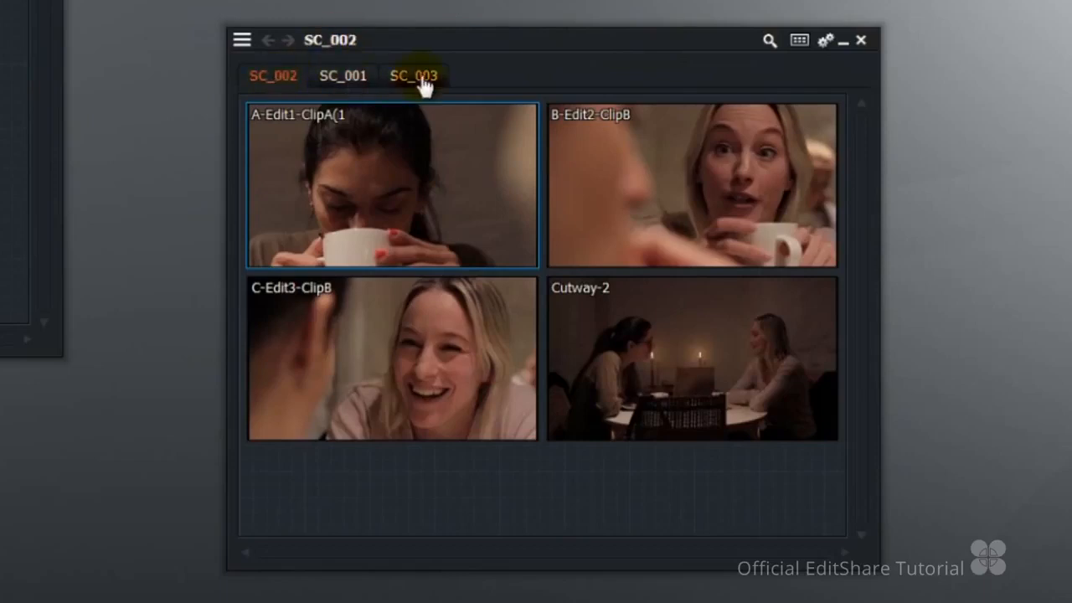
pyautogui.click(522, 4)
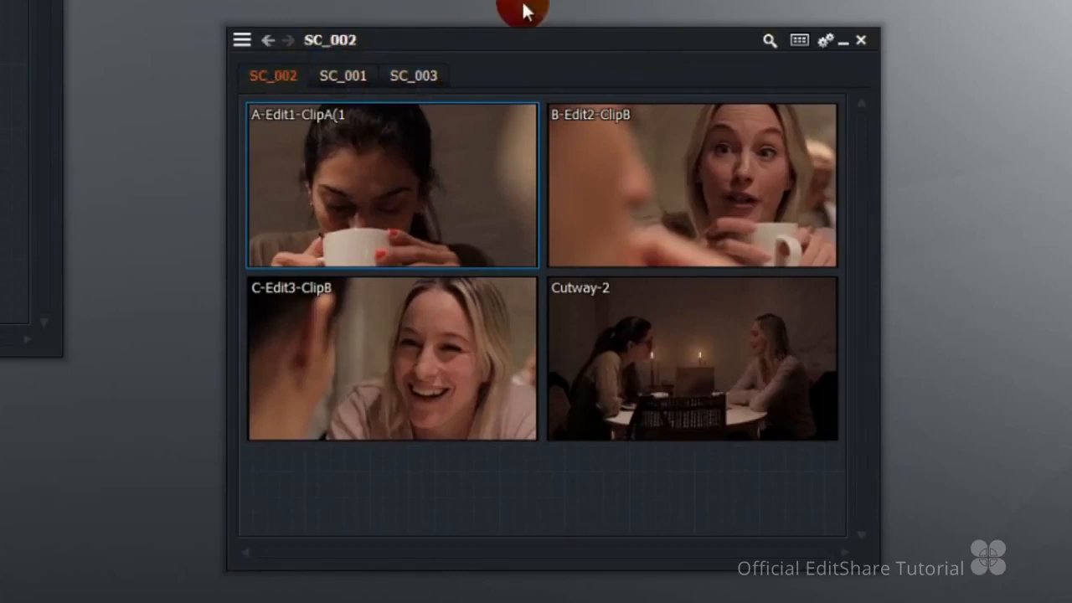
# Cycle forwards and backwards through the SC_002, SC_001 and SC_003 tabs of the open bin group.
pyautogui.hotkey('ctrl', 'Tab')
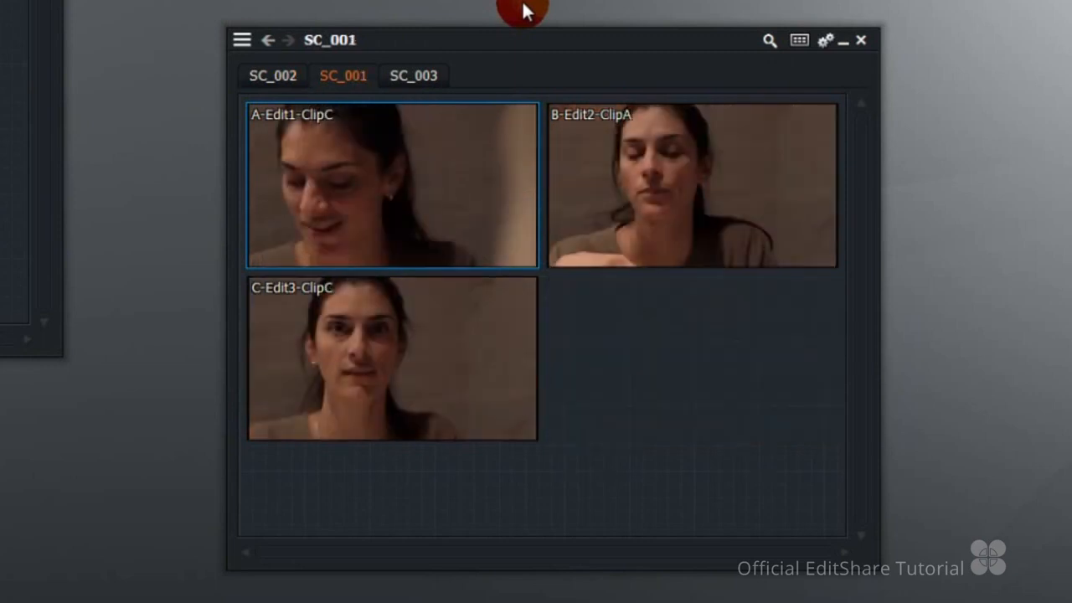
pyautogui.hotkey('ctrl', 'Tab')
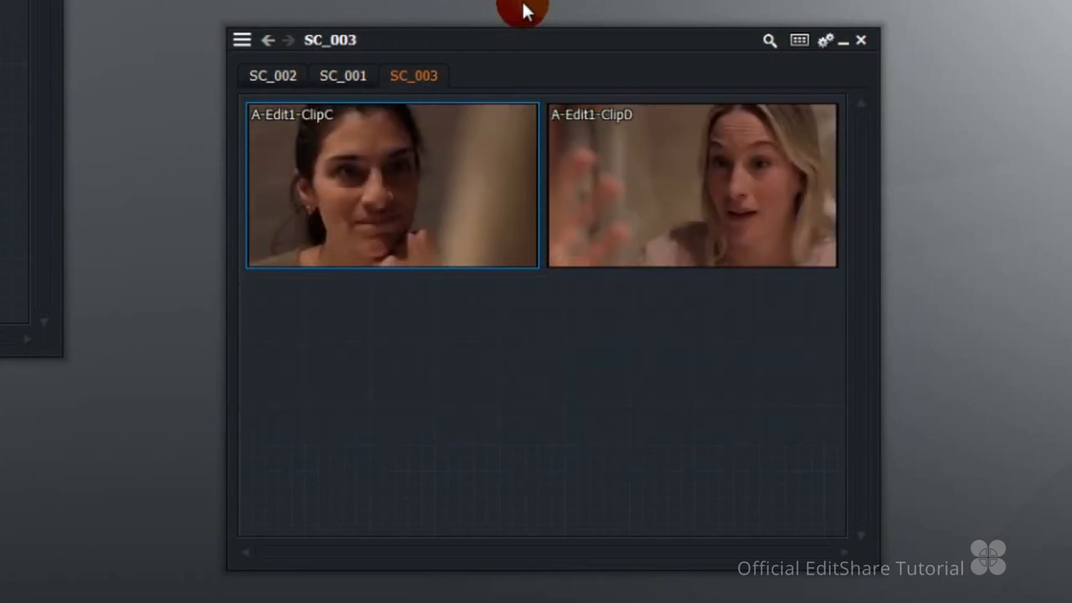
pyautogui.hotkey('ctrl', 'Tab')
pyautogui.hotkey('ctrl', 'Tab')
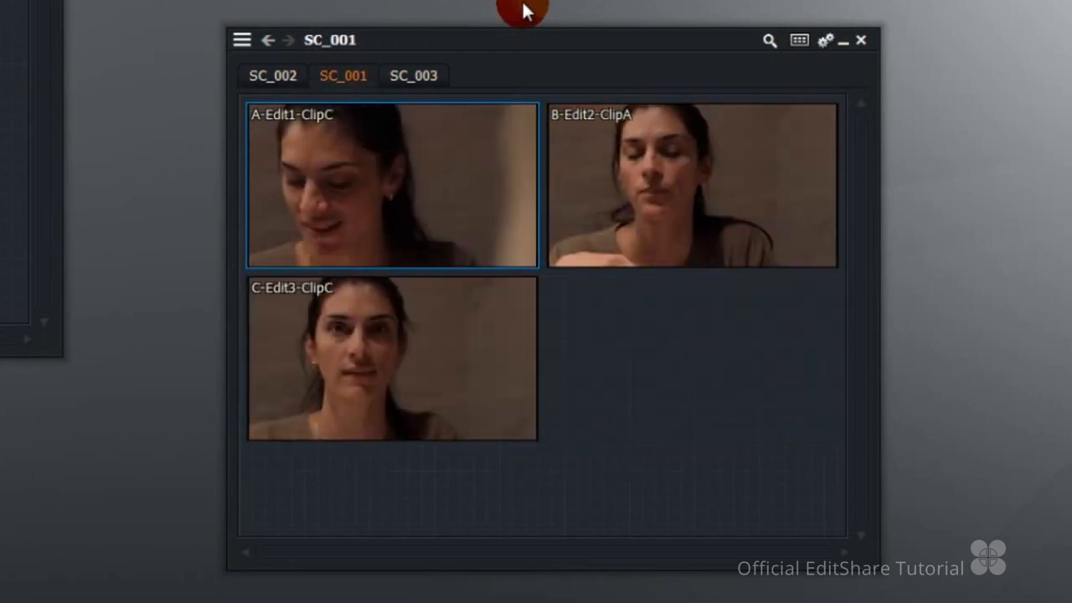
pyautogui.hotkey('ctrl', 'Tab')
pyautogui.hotkey('ctrl', 'shift', 'Tab')
# Place DAY_1's SC_001, SC_002 and SC_003 bins side by side on the desktop and expand each one.
pyautogui.moveTo(422, 170)
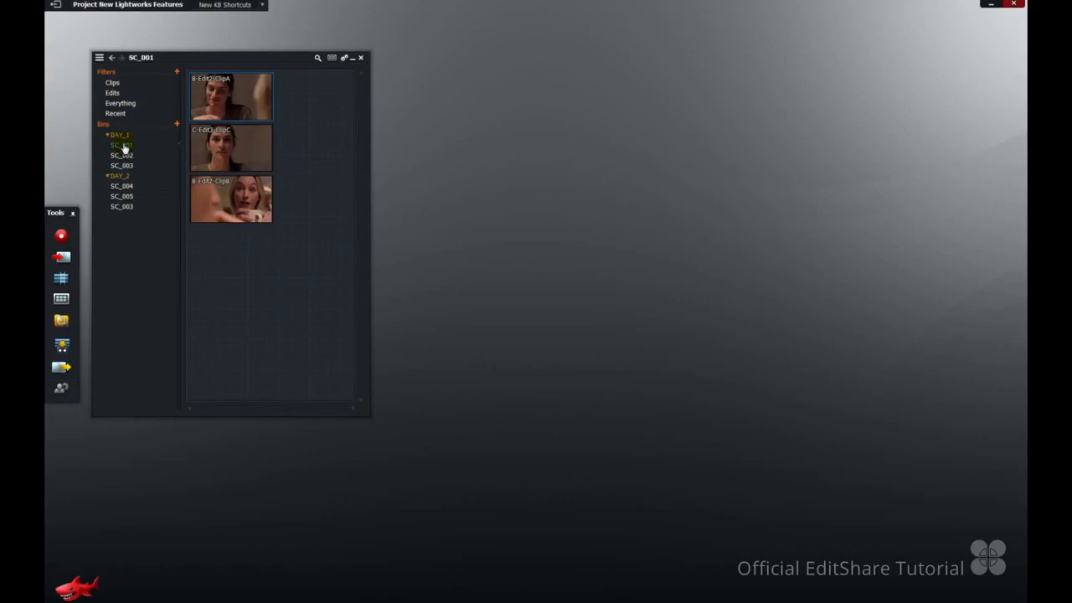
pyautogui.moveTo(121, 147); pyautogui.dragTo(480, 128)
pyautogui.moveTo(121, 156); pyautogui.dragTo(677, 126)
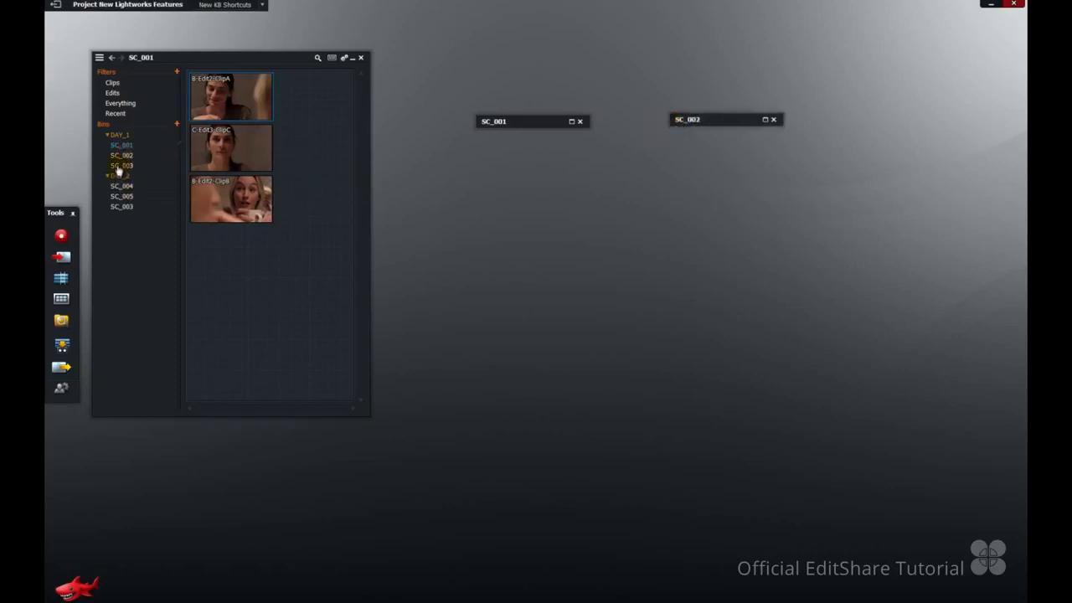
pyautogui.moveTo(120, 167); pyautogui.dragTo(832, 125)
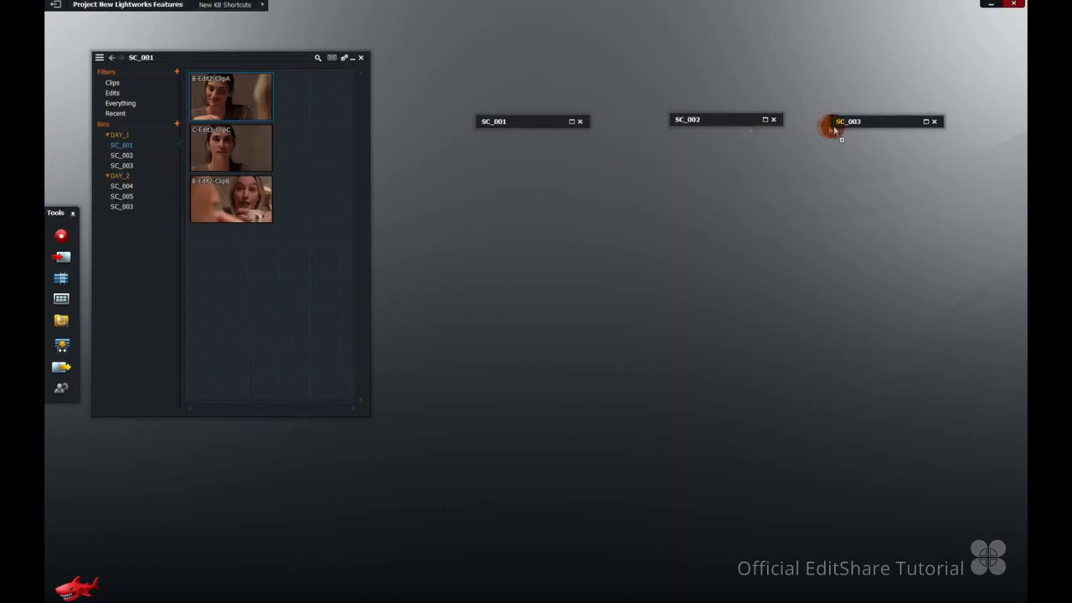
pyautogui.click(573, 123)
pyautogui.click(763, 120)
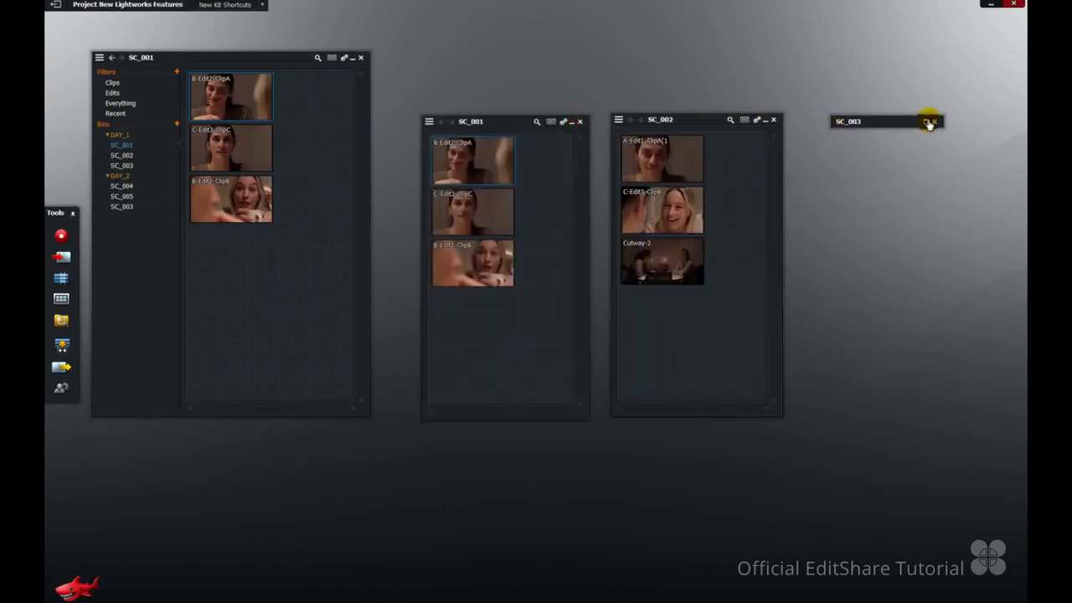
pyautogui.click(929, 122)
# Cycle the focus through the DAY_1 group's bins and back to SC_001.
pyautogui.press('Tab')
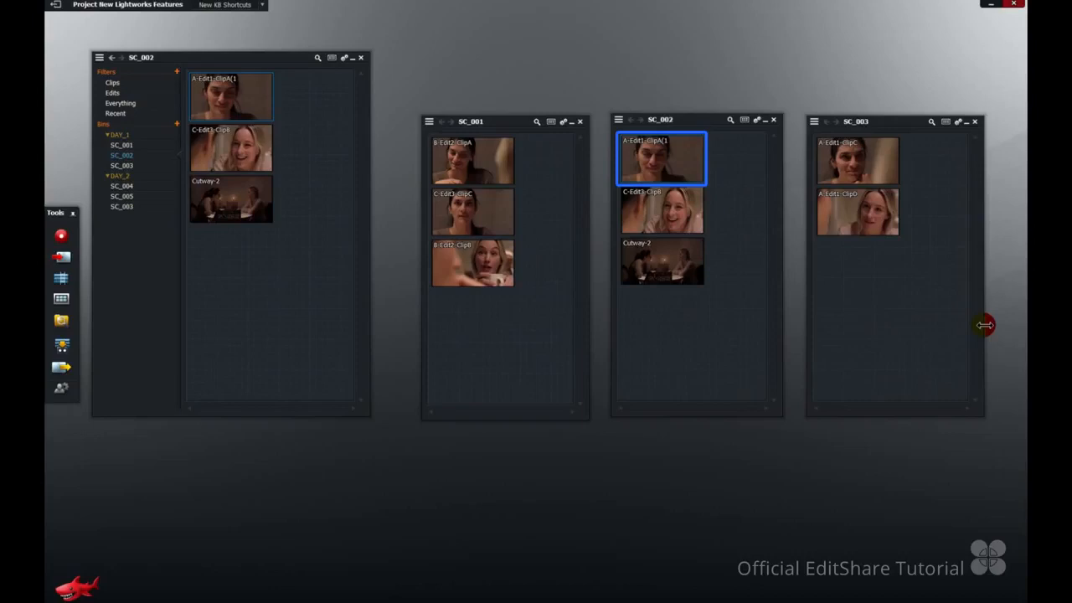
pyautogui.press('Tab')
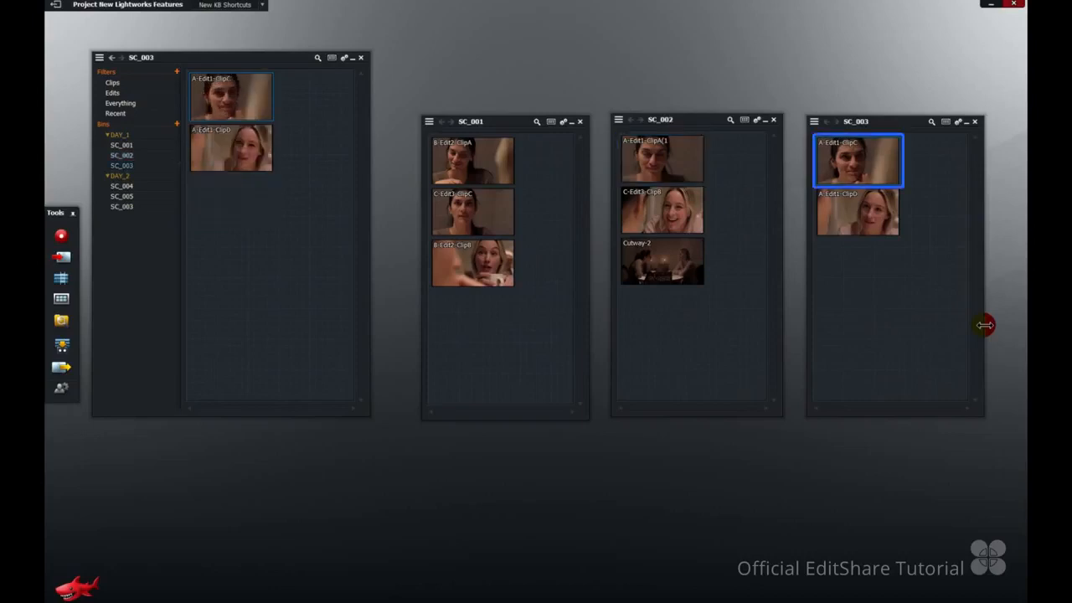
pyautogui.press('Tab')
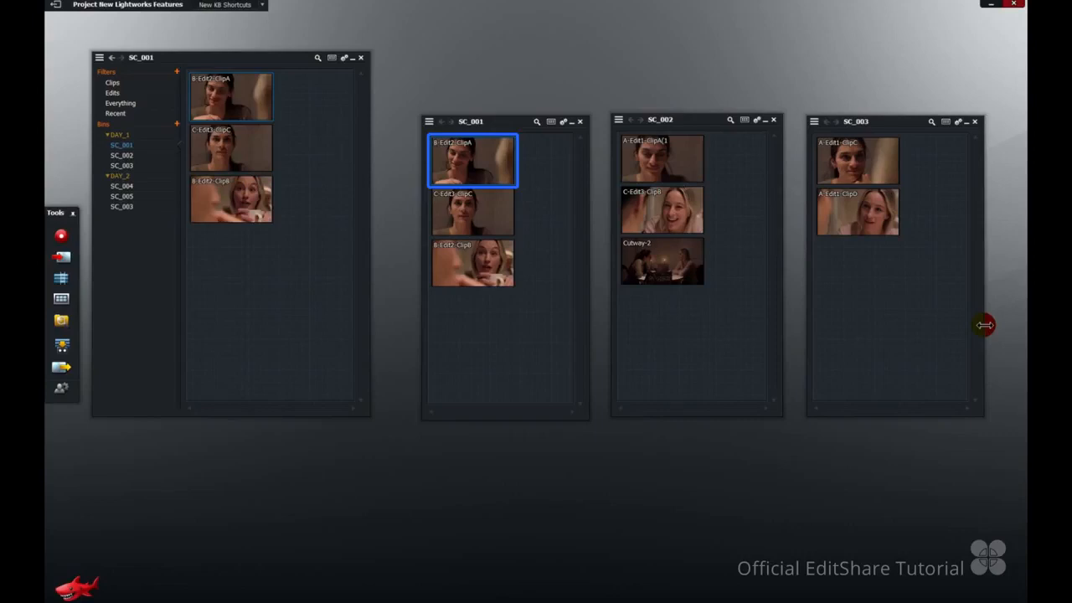
pyautogui.press('Tab')
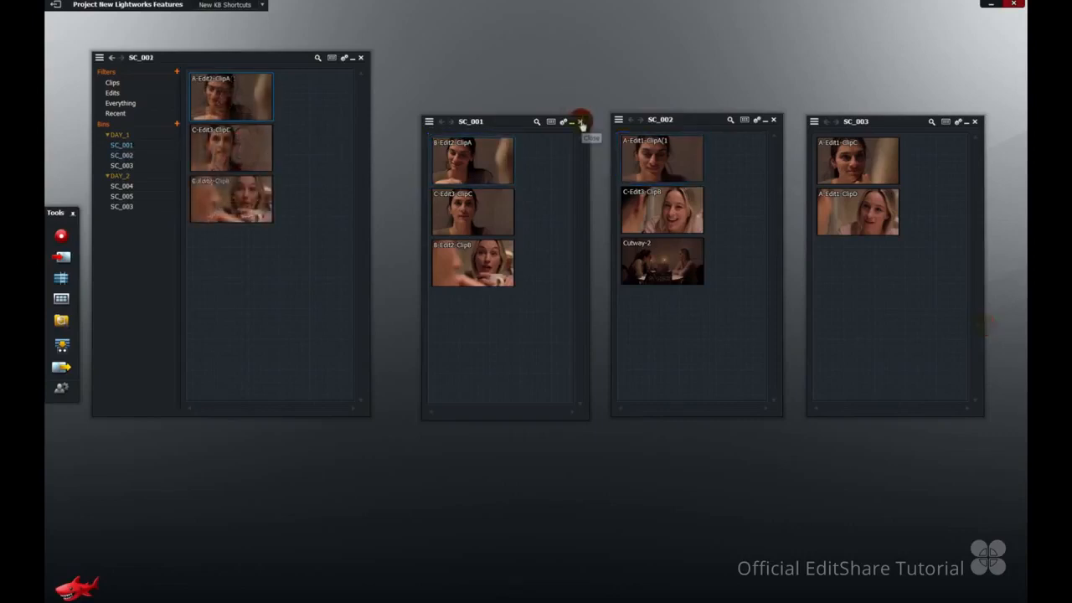
# Close the separate SC_001, SC_002 and SC_003 bin windows.
pyautogui.click(580, 121)
pyautogui.click(772, 120)
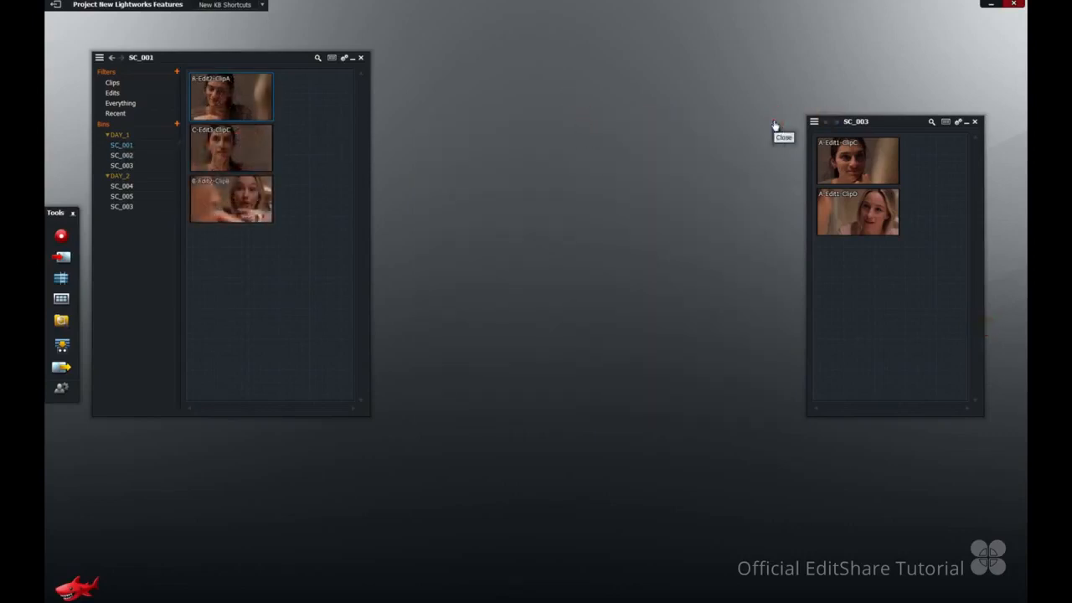
pyautogui.click(974, 121)
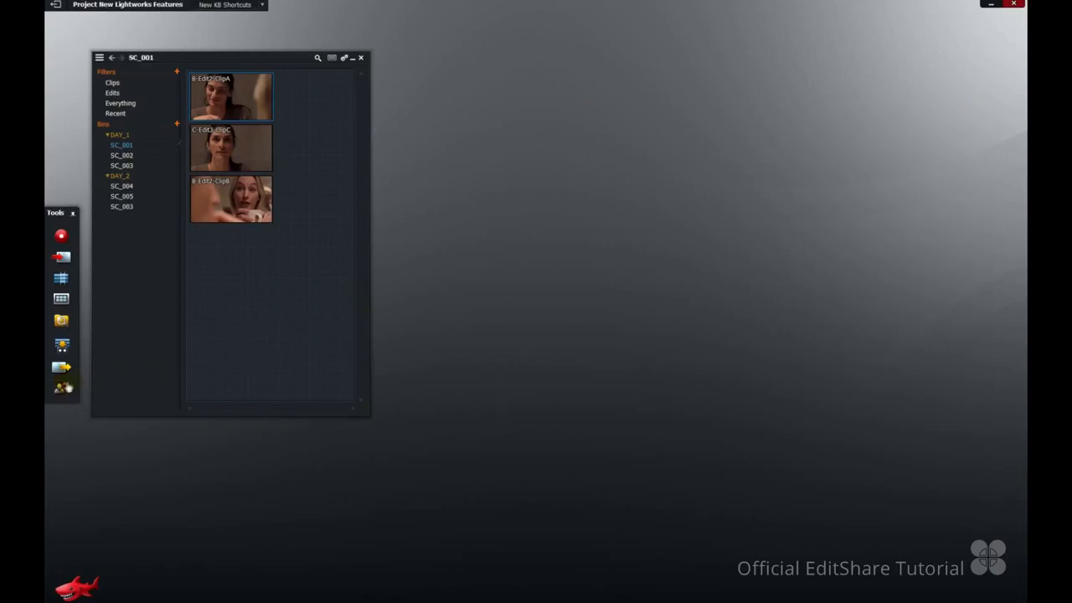
# Open the key assignments from the preferences and search them for "everything".
pyautogui.click(61, 388)
pyautogui.click(165, 358)
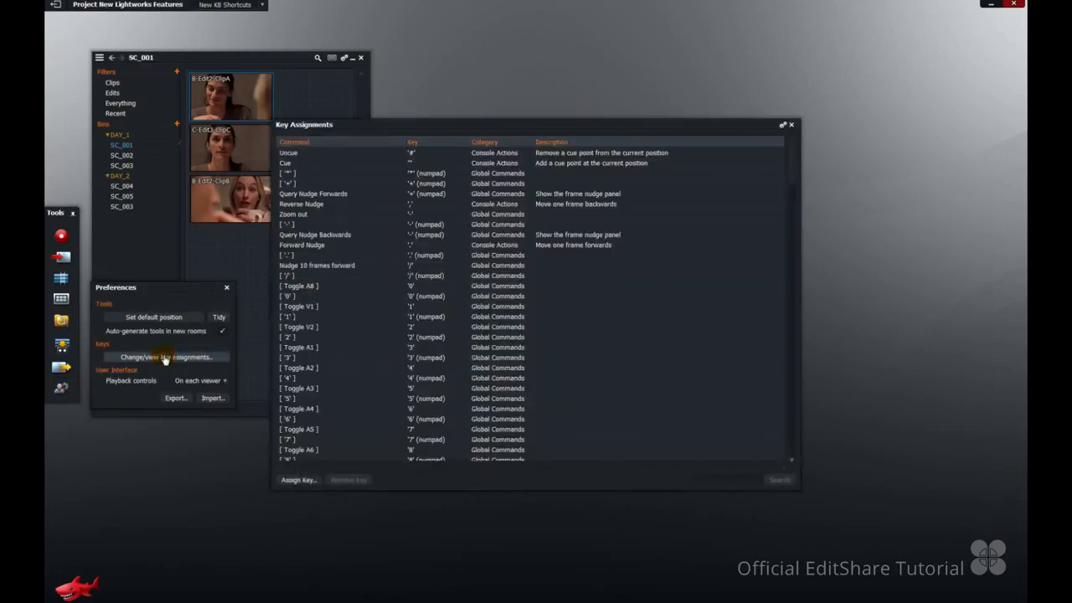
pyautogui.click(717, 479)
pyautogui.write('everything')
pyautogui.press('Return')
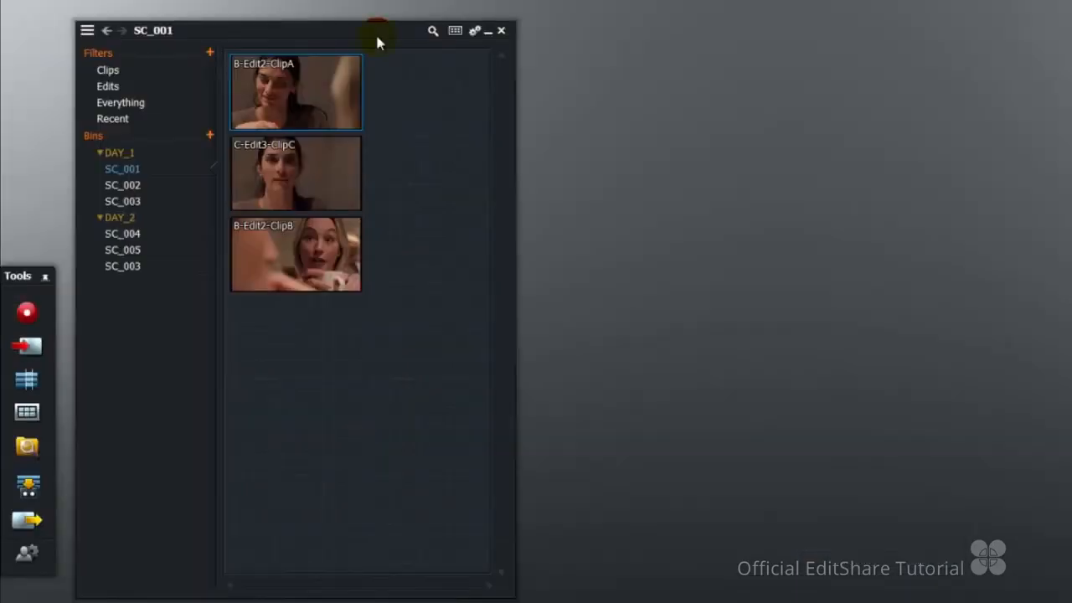
pyautogui.press('F5')
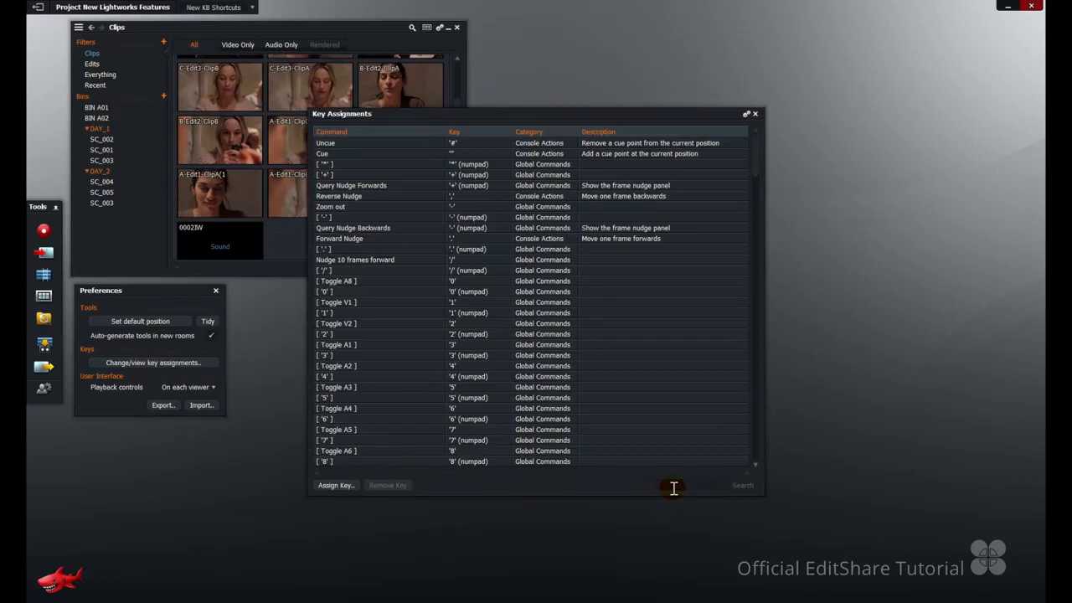
# Find the "Make source into edit" command by searching "make source" and assign Ctrl+H to it.
pyautogui.click(674, 487)
pyautogui.write('make source')
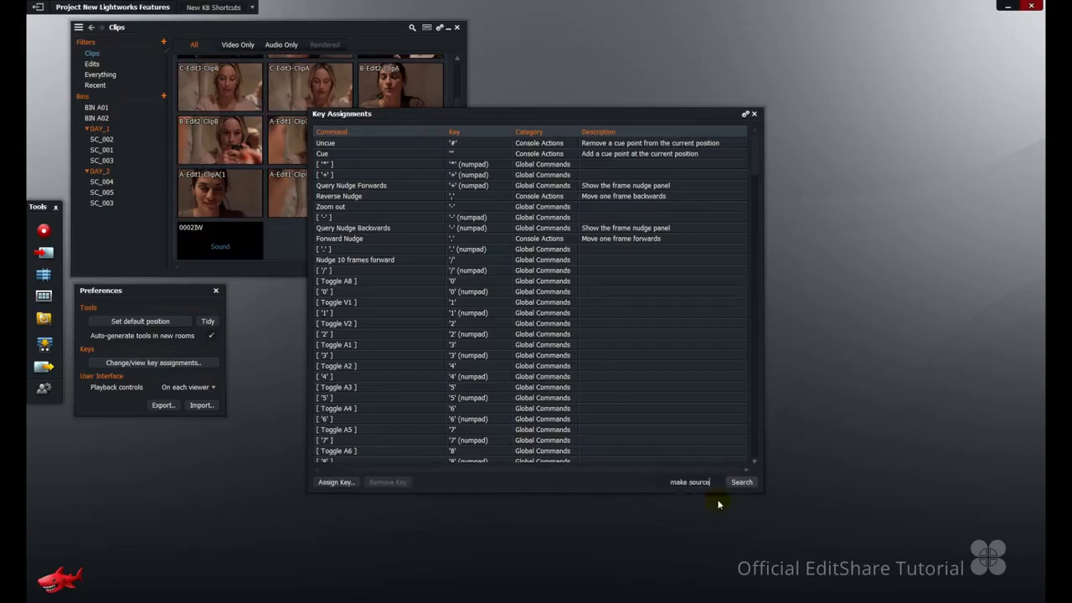
pyautogui.press('Return')
pyautogui.scroll(-3, 505, 364)
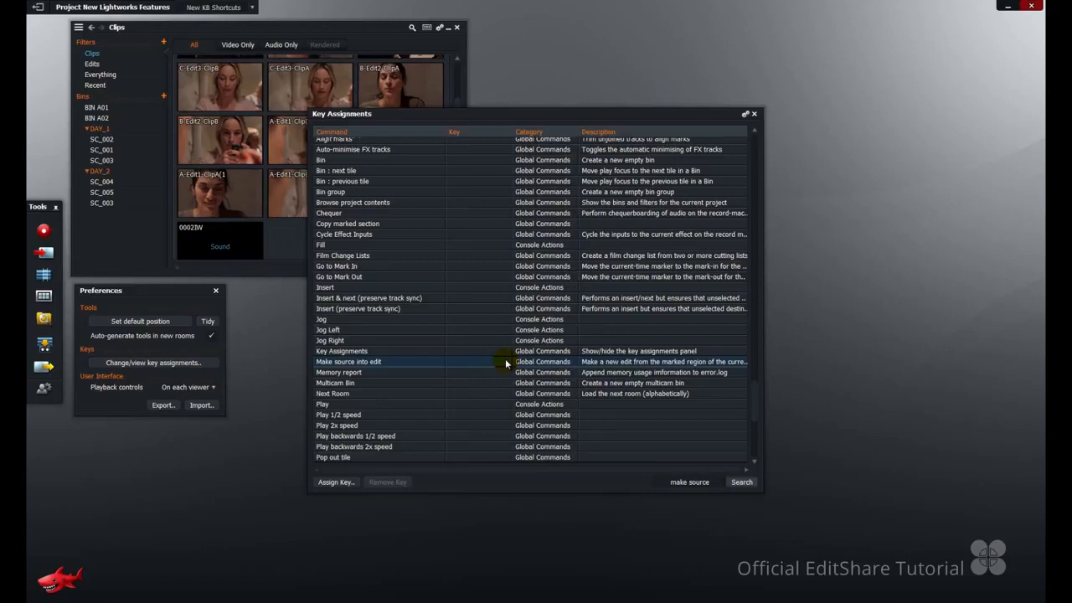
pyautogui.doubleClick(505, 364)
pyautogui.hotkey('ctrl', 'h')
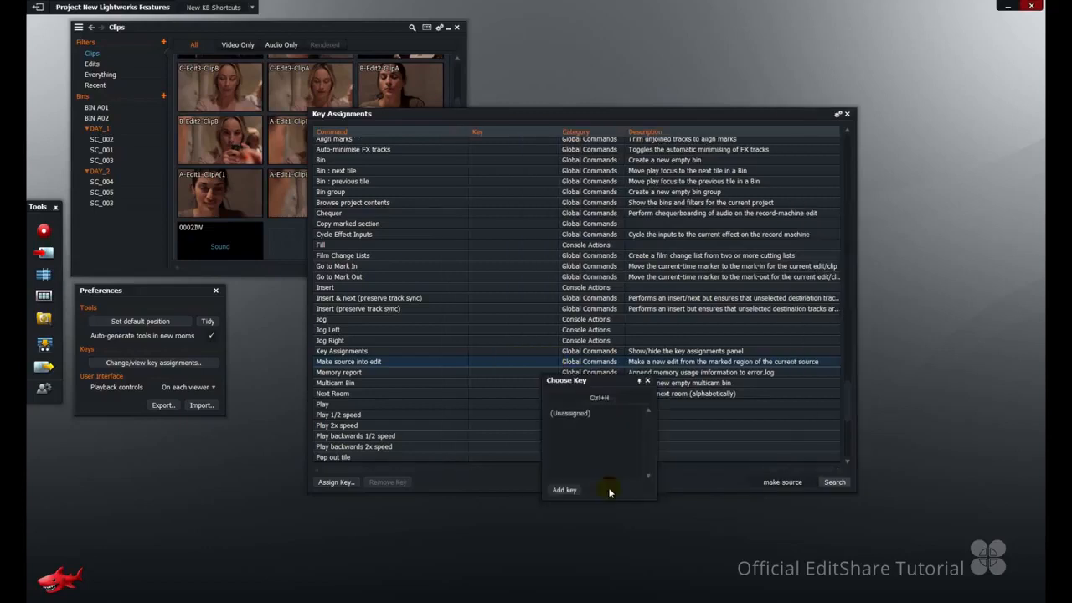
pyautogui.click(566, 492)
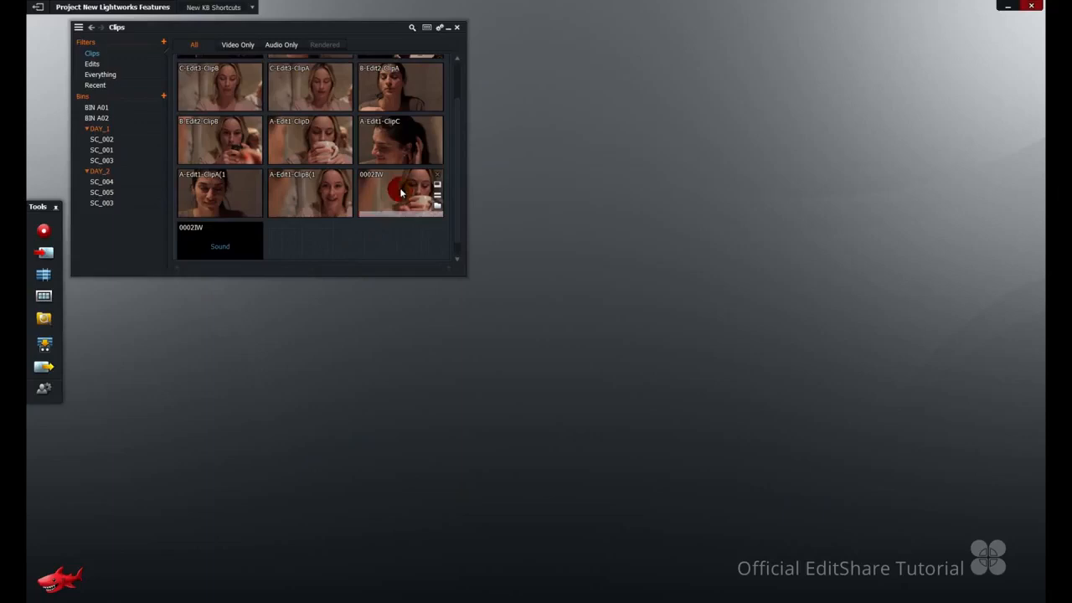
# Open the 0002IW video clip, mark its full length and make the marked region into a new edit.
pyautogui.doubleClick(401, 194)
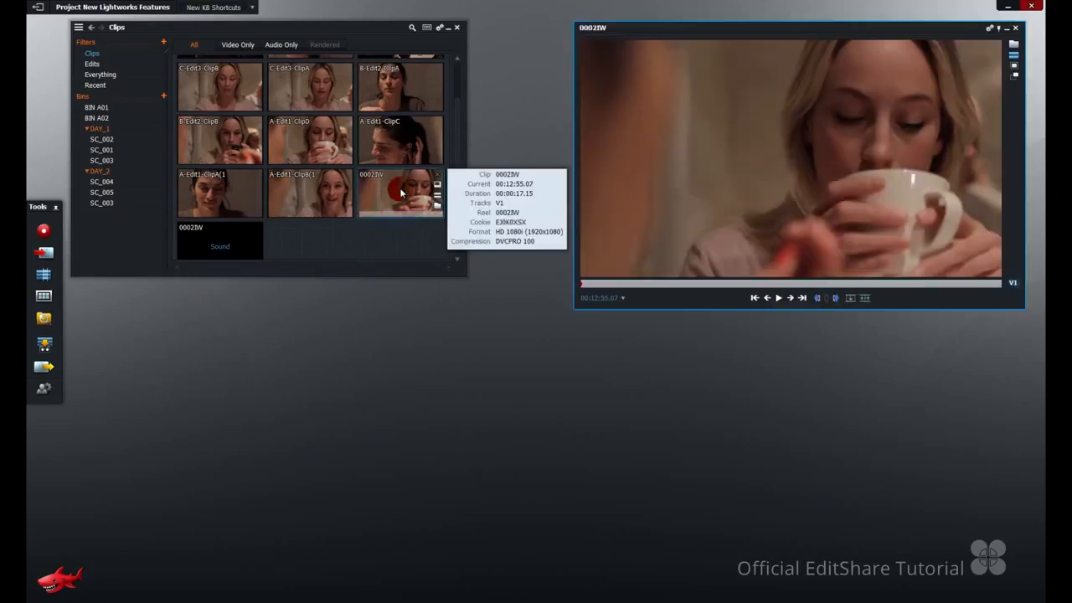
pyautogui.moveTo(1011, 285)
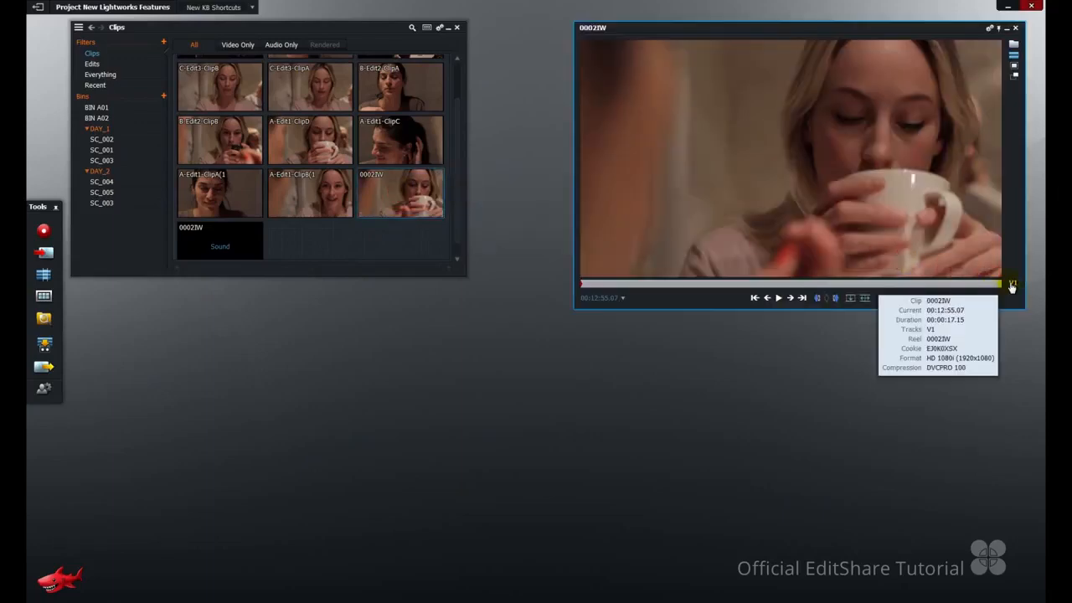
pyautogui.moveTo(728, 288); pyautogui.dragTo(1006, 291)
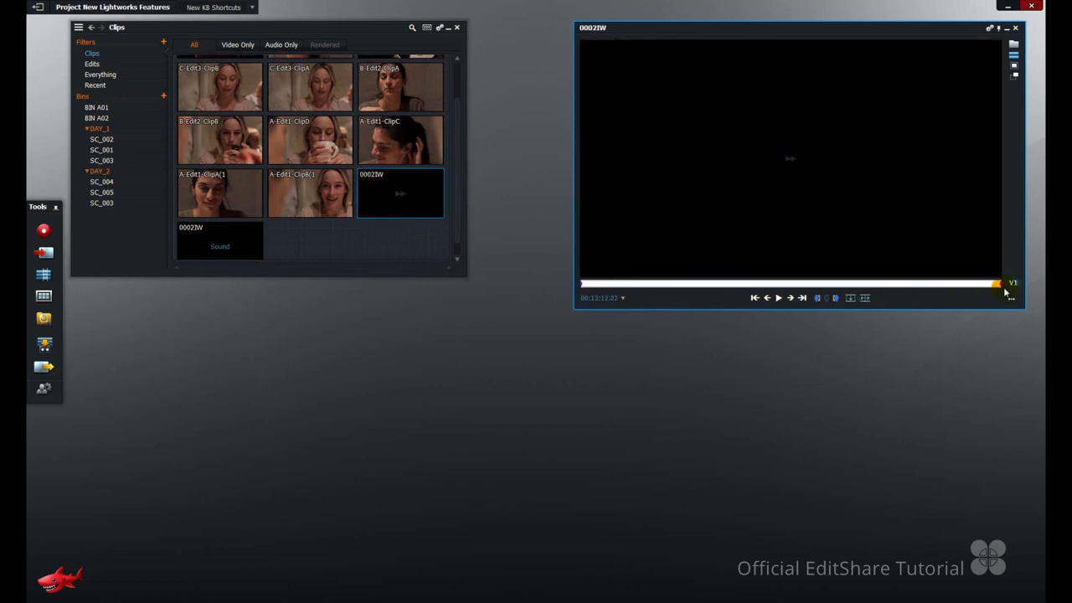
pyautogui.moveTo(1005, 292)
pyautogui.click(759, 330)
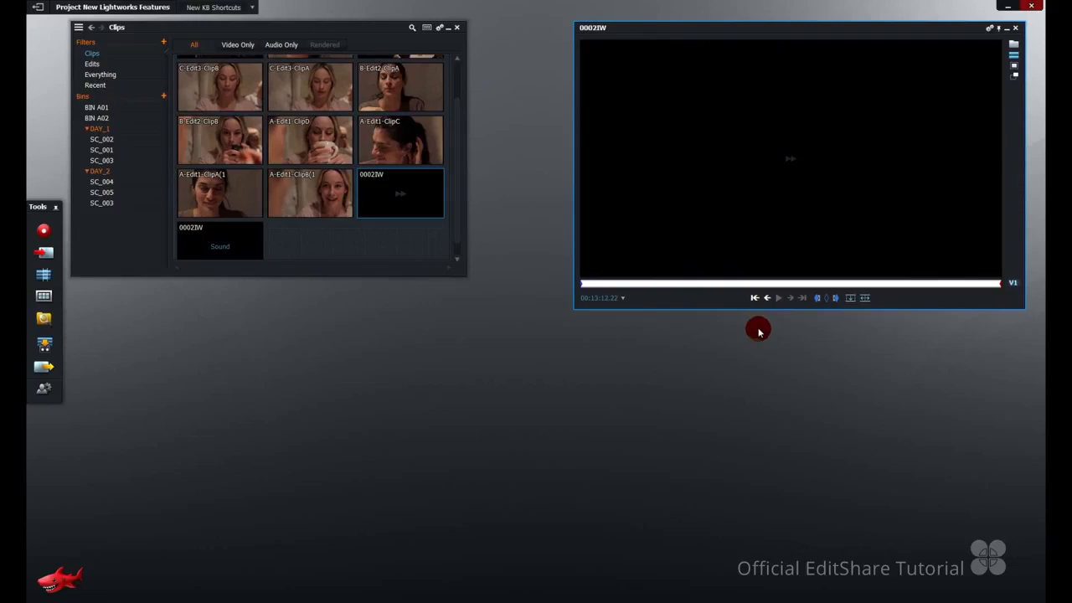
pyautogui.press('Tab')
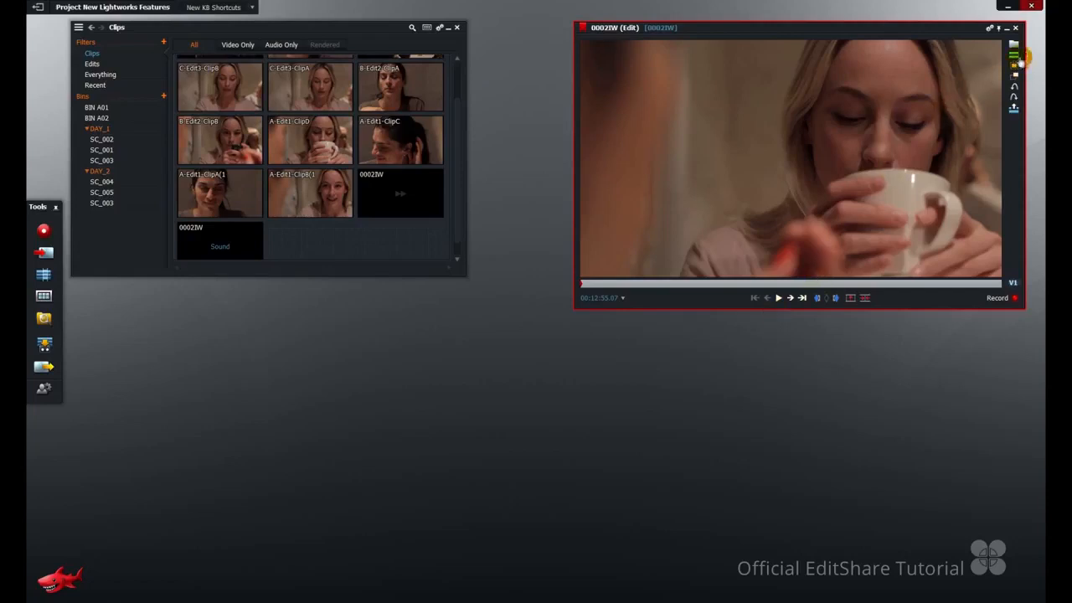
# Show the timeline of the 0002IW edit.
pyautogui.click(1014, 53)
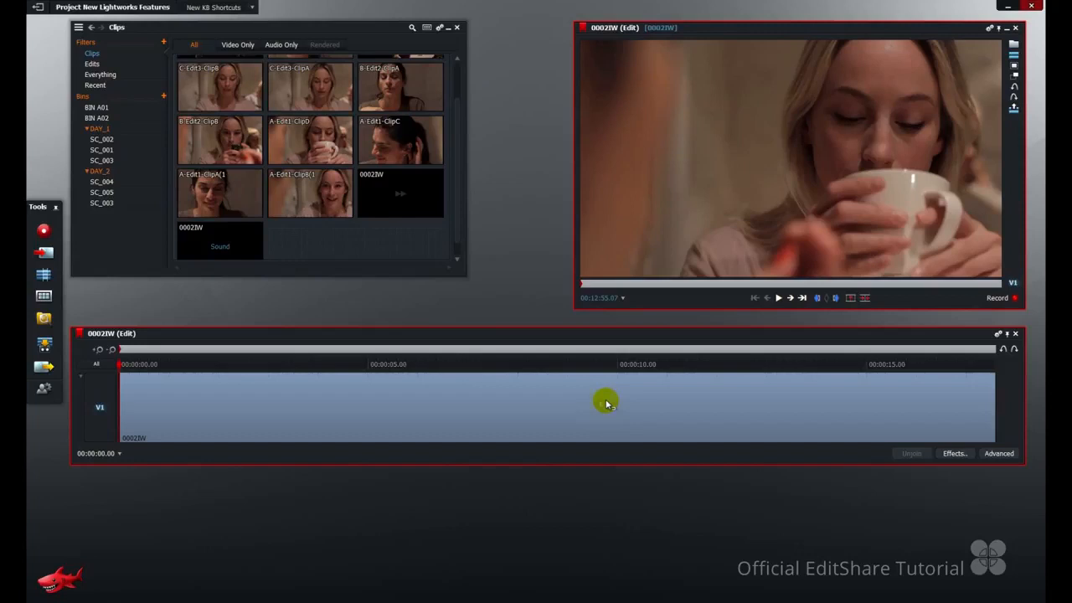
# Find the "Add audio track" command by searching the key assignments for "add audio" and assign Ctrl+S to it.
pyautogui.click(43, 390)
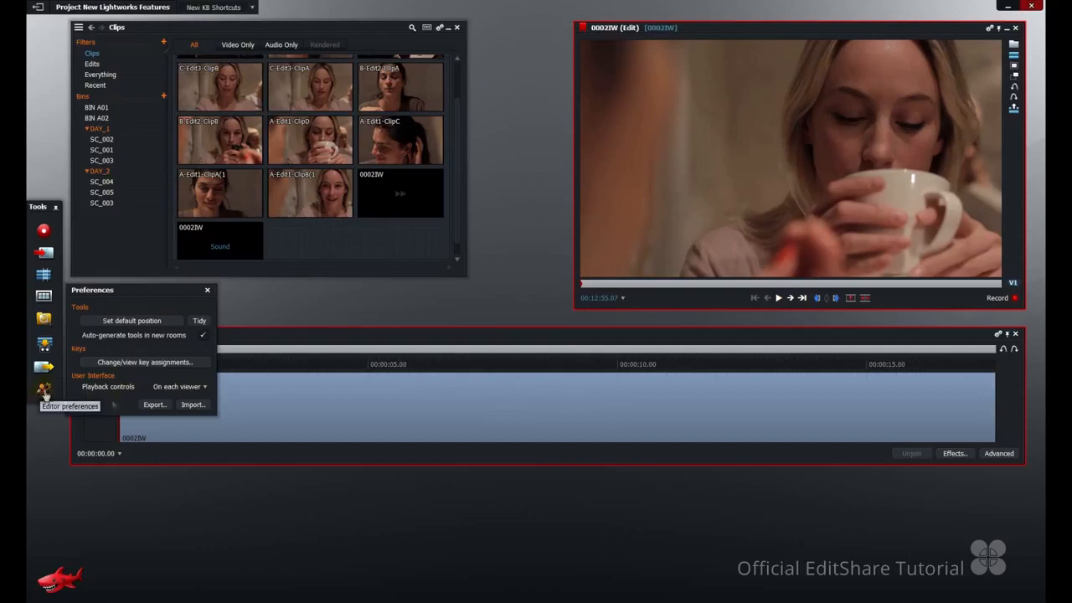
pyautogui.click(166, 365)
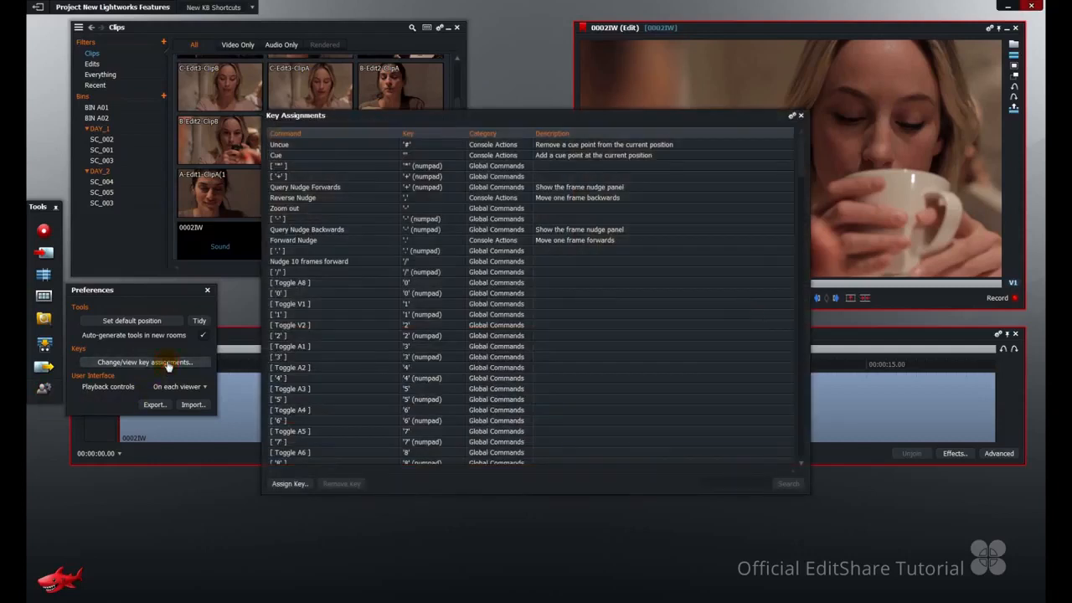
pyautogui.click(737, 483)
pyautogui.write('add audio')
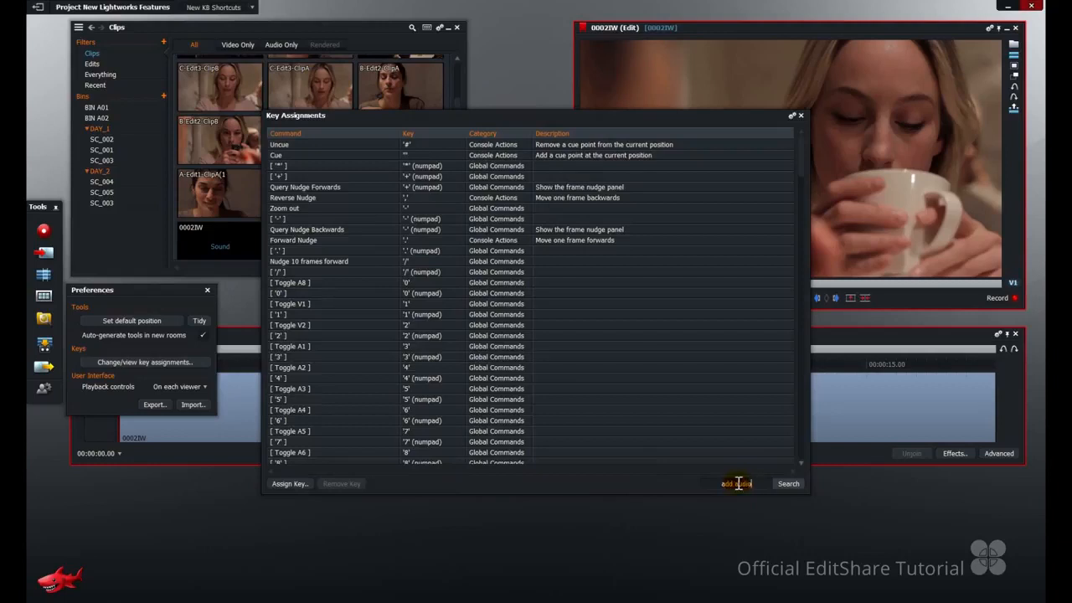
pyautogui.press('Return')
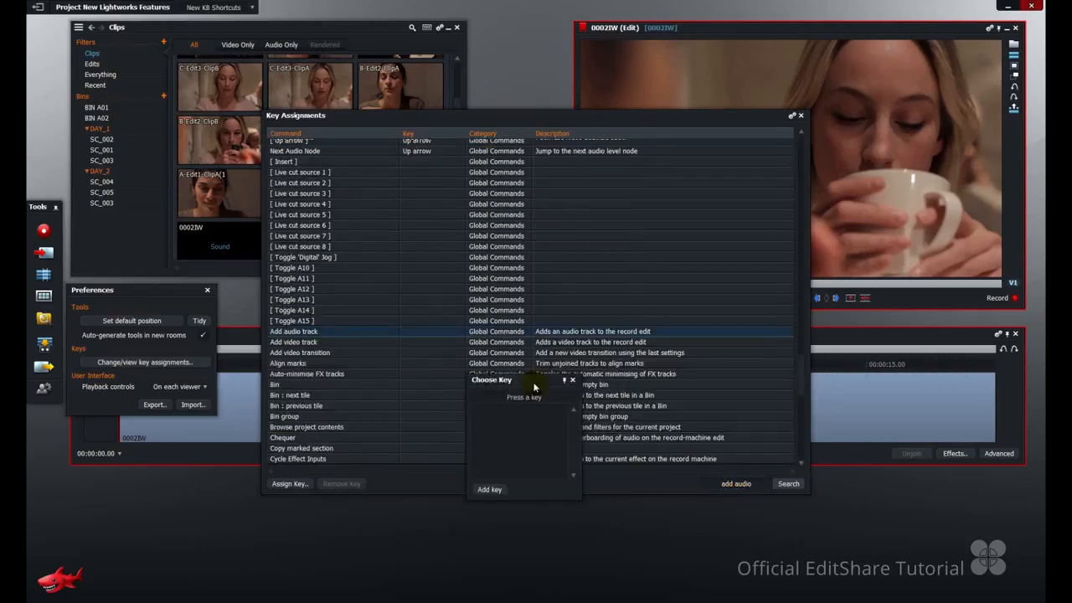
pyautogui.hotkey('ctrl', 's')
pyautogui.click(492, 490)
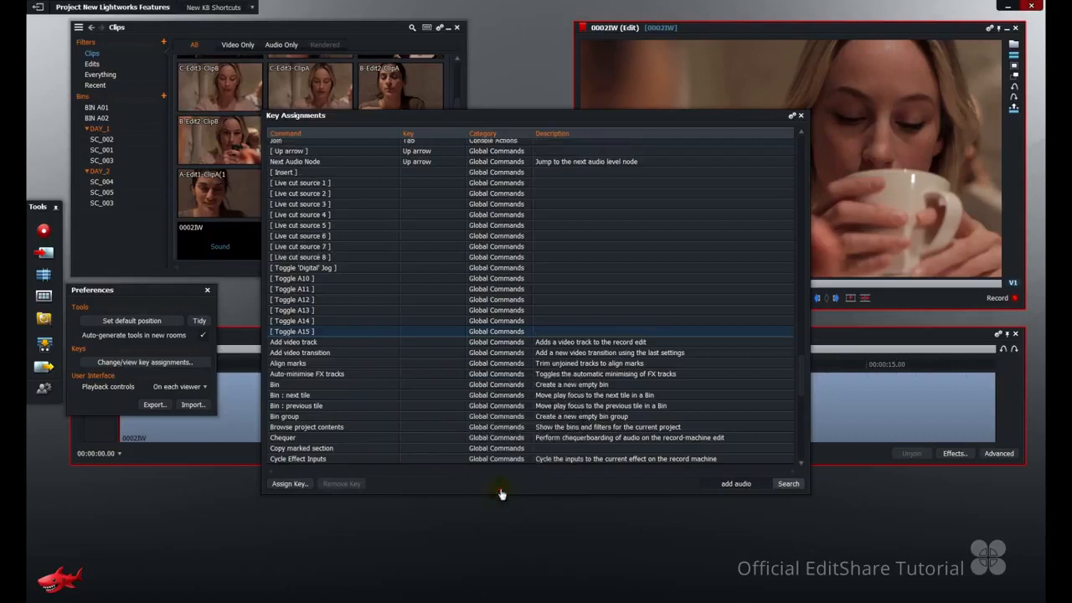
# Assign Ctrl+I to the "Add video track" command and close the key assignments and preferences.
pyautogui.click(361, 344)
pyautogui.doubleClick(362, 344)
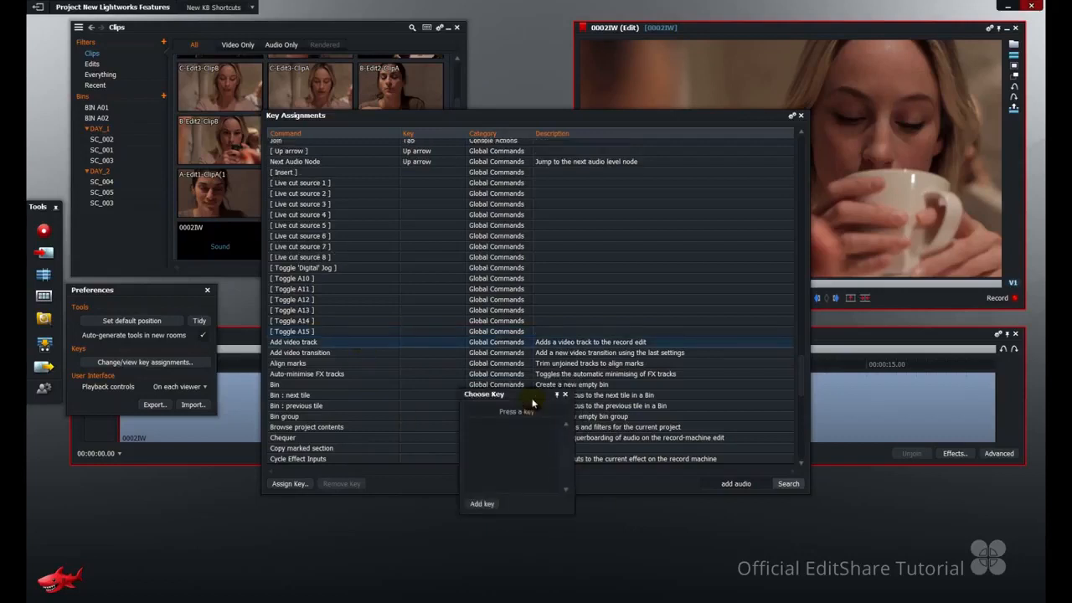
pyautogui.hotkey('ctrl', 'i')
pyautogui.click(481, 503)
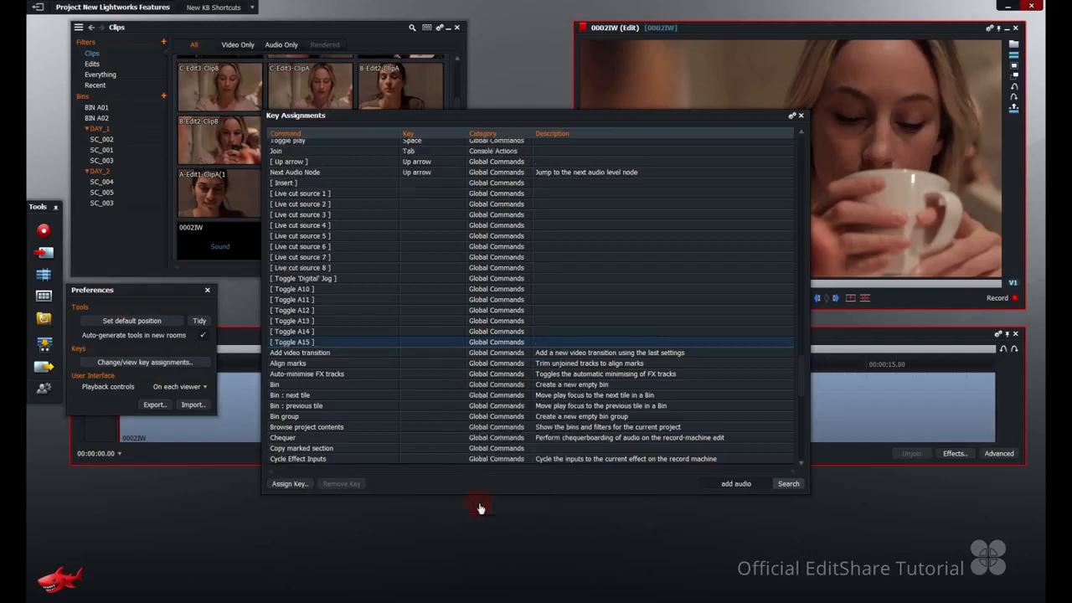
pyautogui.click(521, 303)
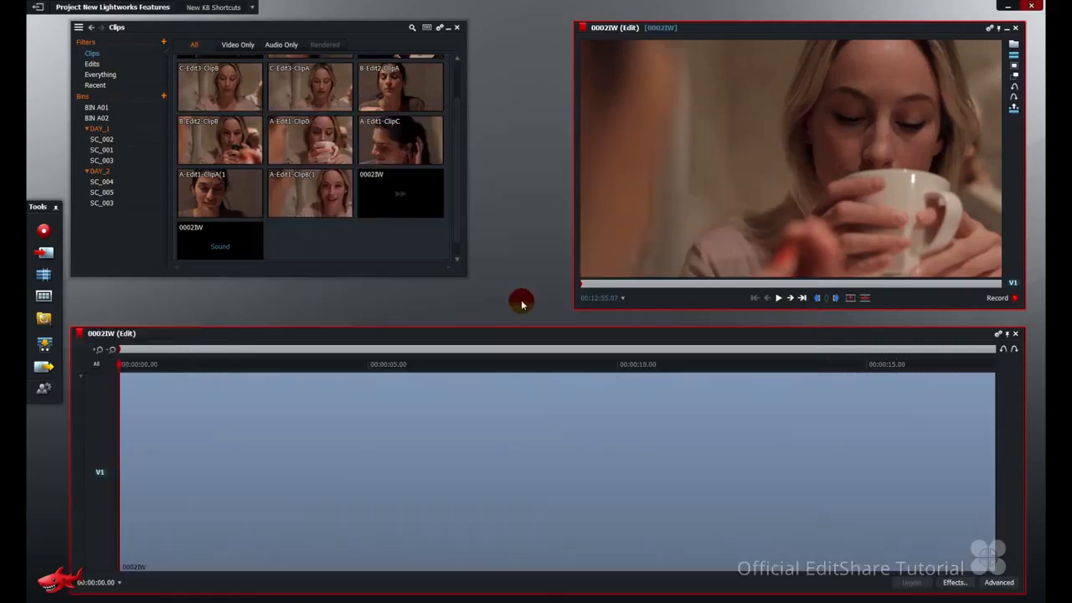
# Add three audio tracks and three more video tracks to the 0002IW edit with the assigned shortcuts.
pyautogui.hotkey('ctrl', 'u')
pyautogui.hotkey('ctrl', 'u')
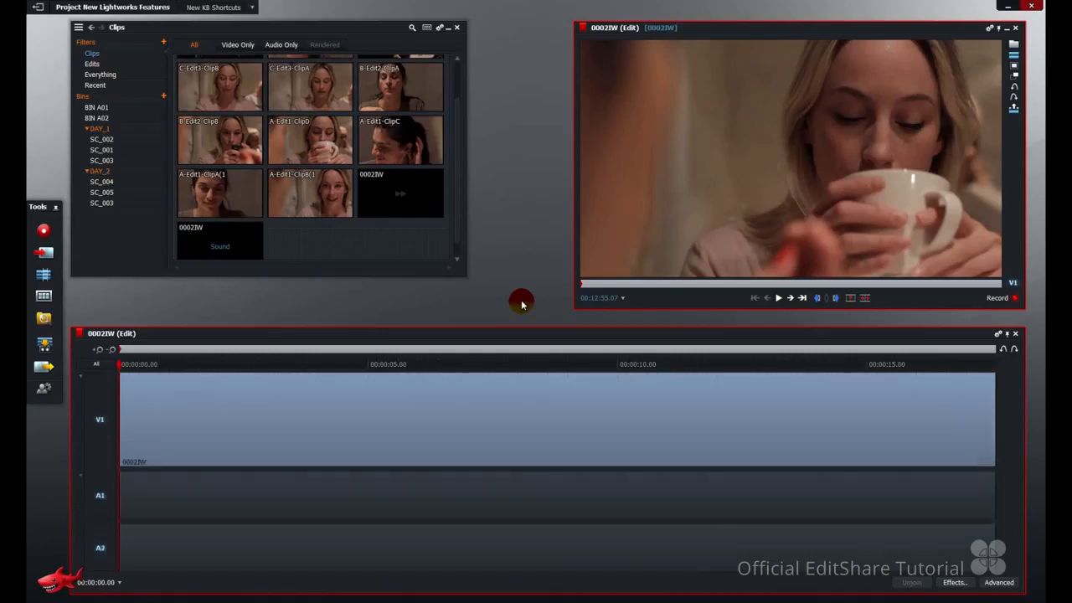
pyautogui.hotkey('ctrl', 'u')
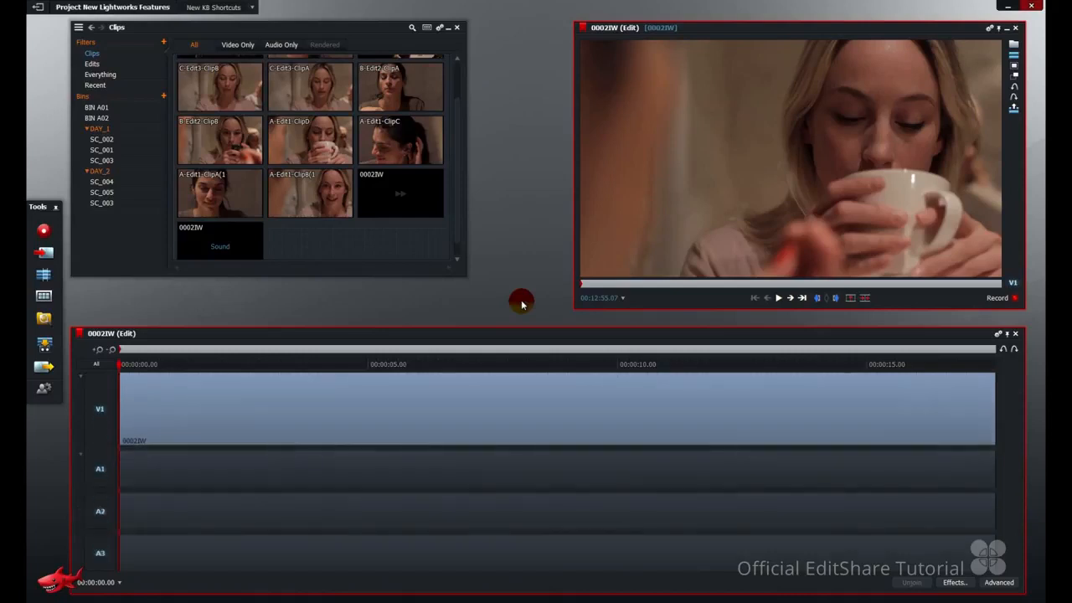
pyautogui.hotkey('ctrl', 'y')
pyautogui.hotkey('ctrl', 'y')
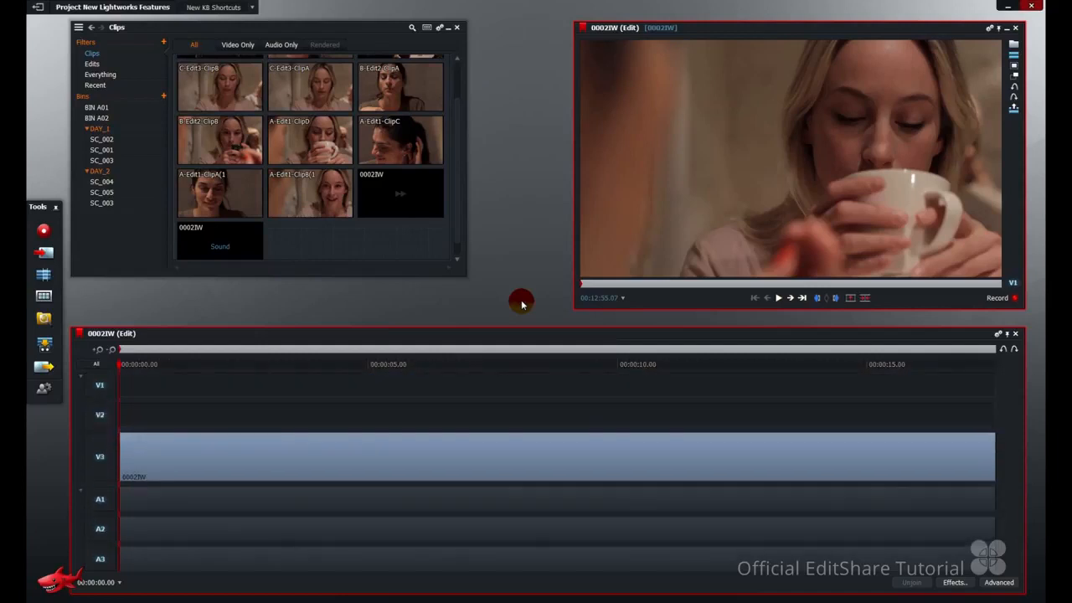
pyautogui.hotkey('ctrl', 'y')
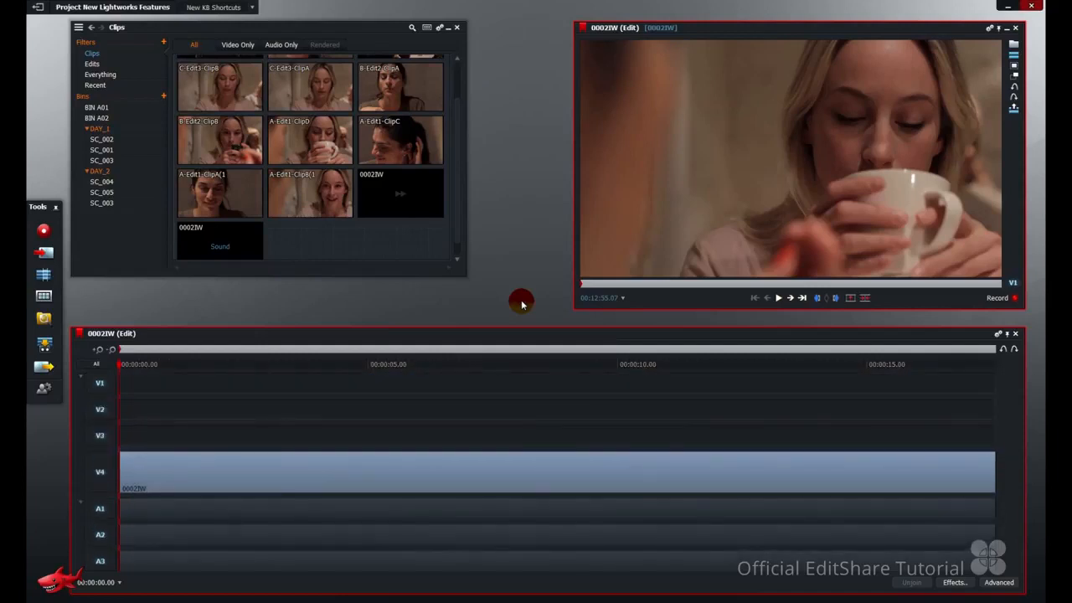
# Place the 0002IW sound clip on track A1 from about 00:00:01.10 and move the playhead to the video sync frame at 00:00:02.08.
pyautogui.moveTo(216, 240)
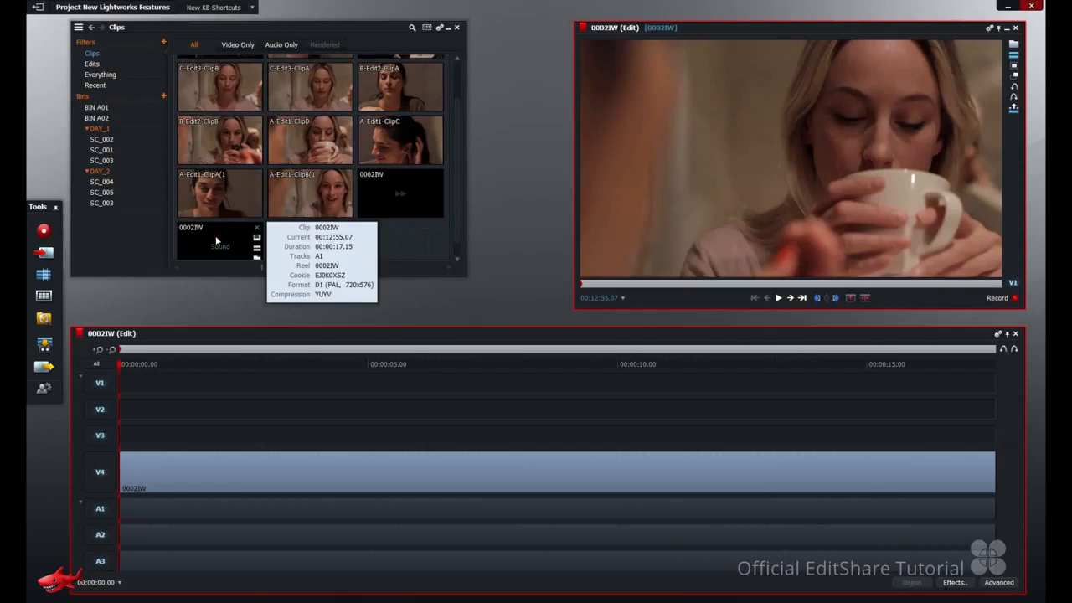
pyautogui.moveTo(216, 240)
pyautogui.mouseDown()
pyautogui.moveTo(232, 508)
pyautogui.moveTo(191, 510)
pyautogui.mouseUp()
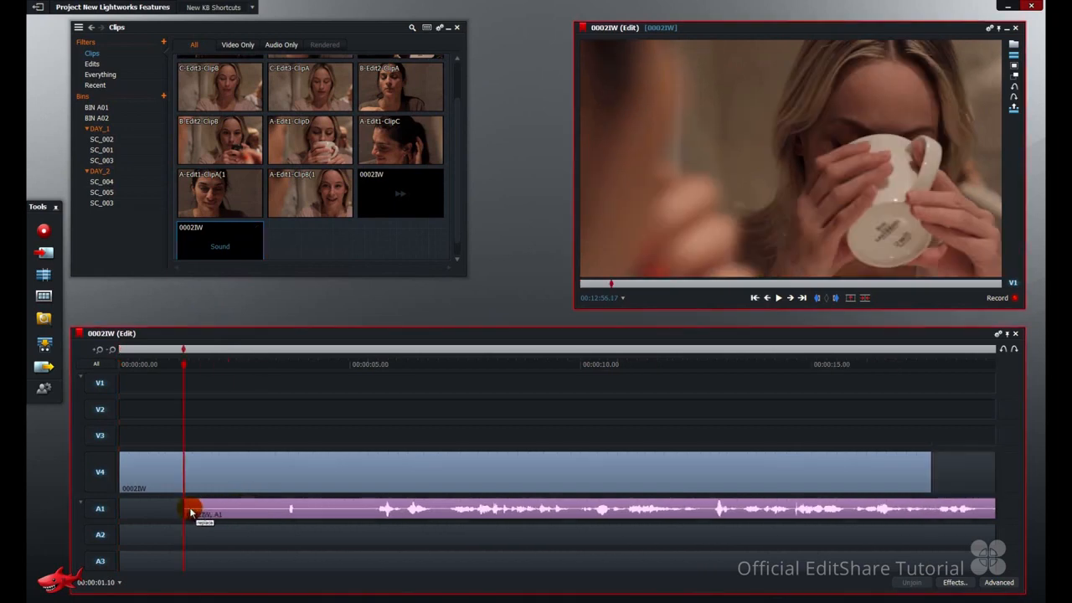
pyautogui.moveTo(185, 365); pyautogui.dragTo(227, 365)
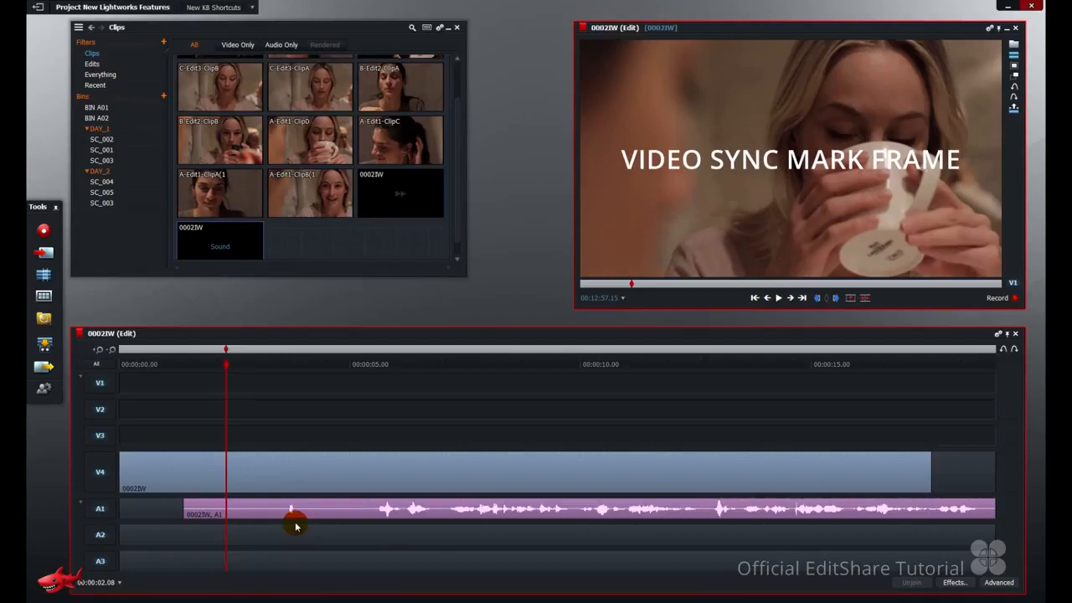
# Find the "Align marks" command by searching the key assignments for "align", assign Ctrl+K to it and close the preferences.
pyautogui.click(46, 387)
pyautogui.click(124, 361)
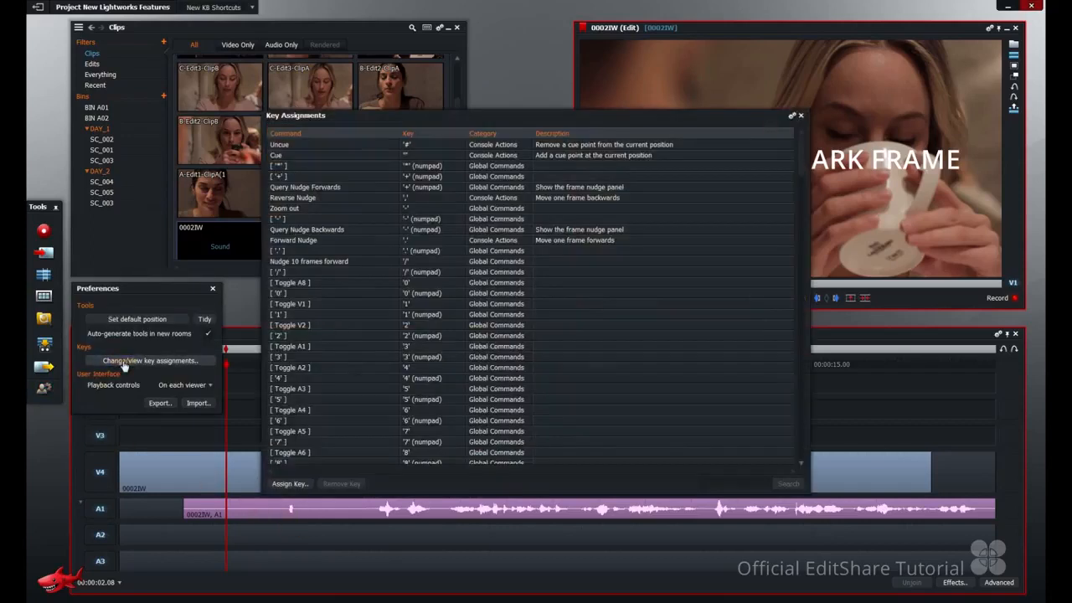
pyautogui.click(751, 485)
pyautogui.write('allgn')
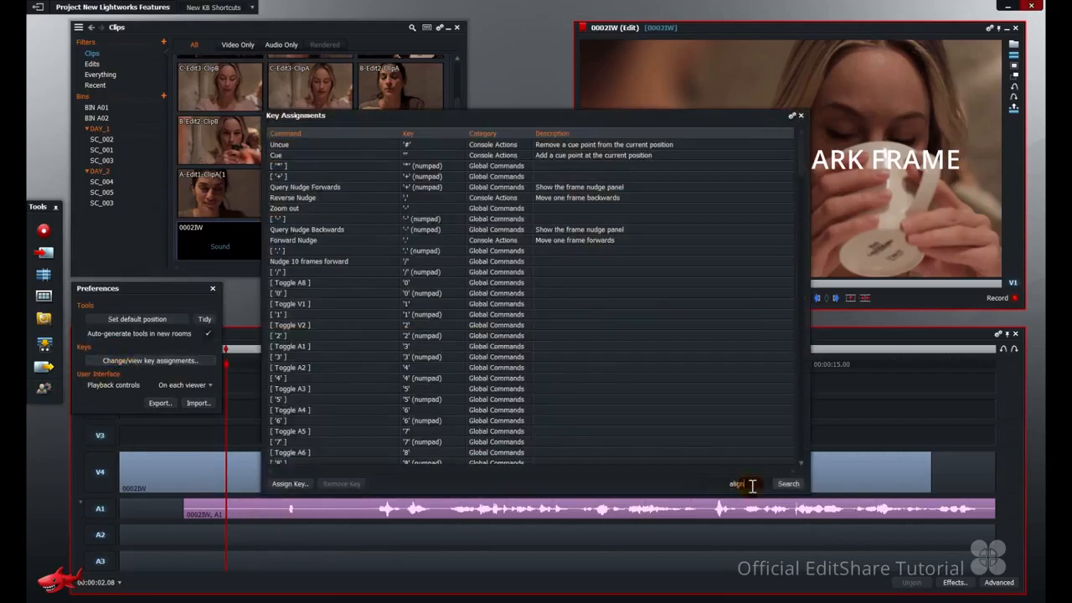
pyautogui.scroll(-4, 587, 335)
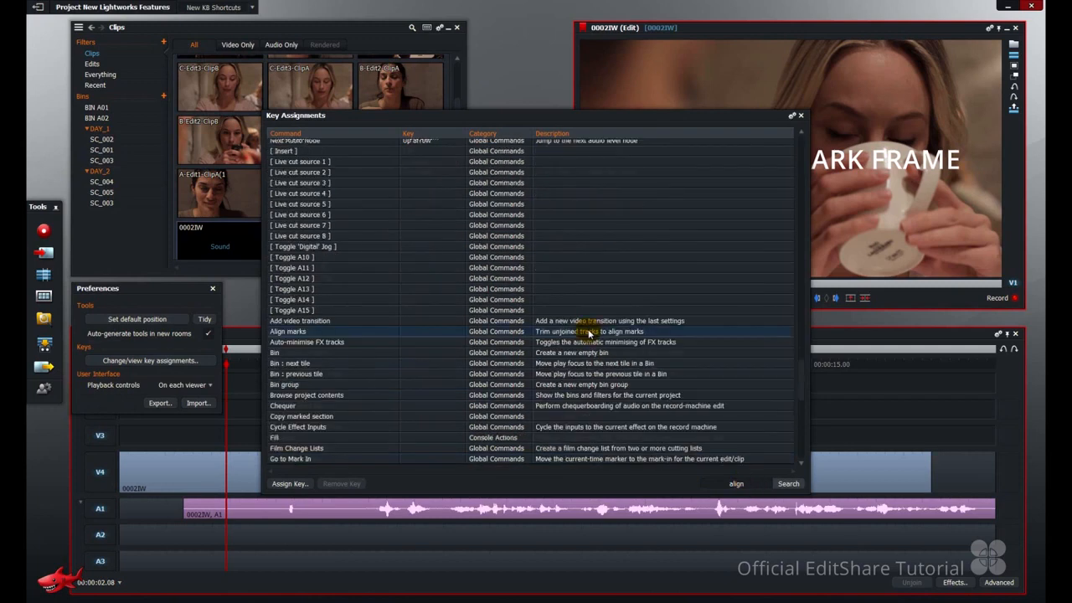
pyautogui.doubleClick(505, 331)
pyautogui.hotkey('ctrl', 'k')
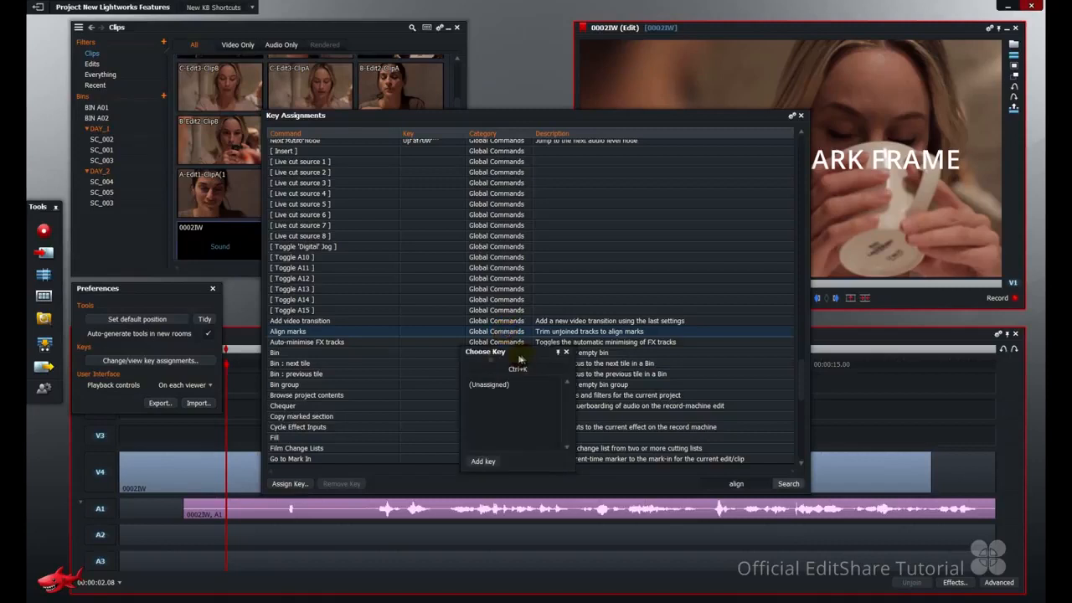
pyautogui.click(483, 460)
pyautogui.click(212, 295)
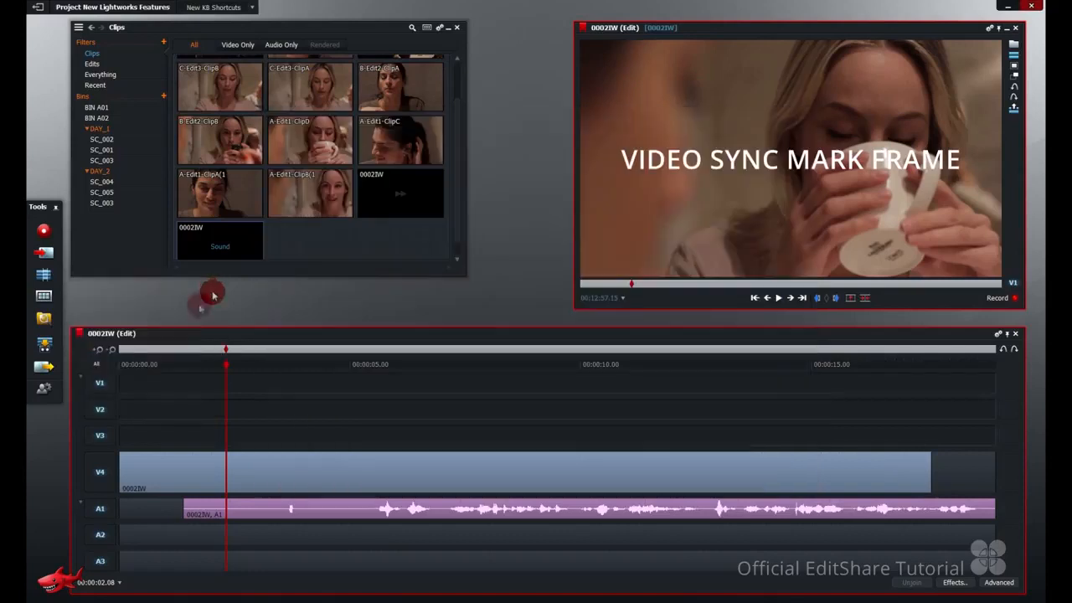
# Isolate track V4, mark its sync frame at 00:00:02.08 and reselect all tracks.
pyautogui.click(96, 364)
pyautogui.click(101, 472)
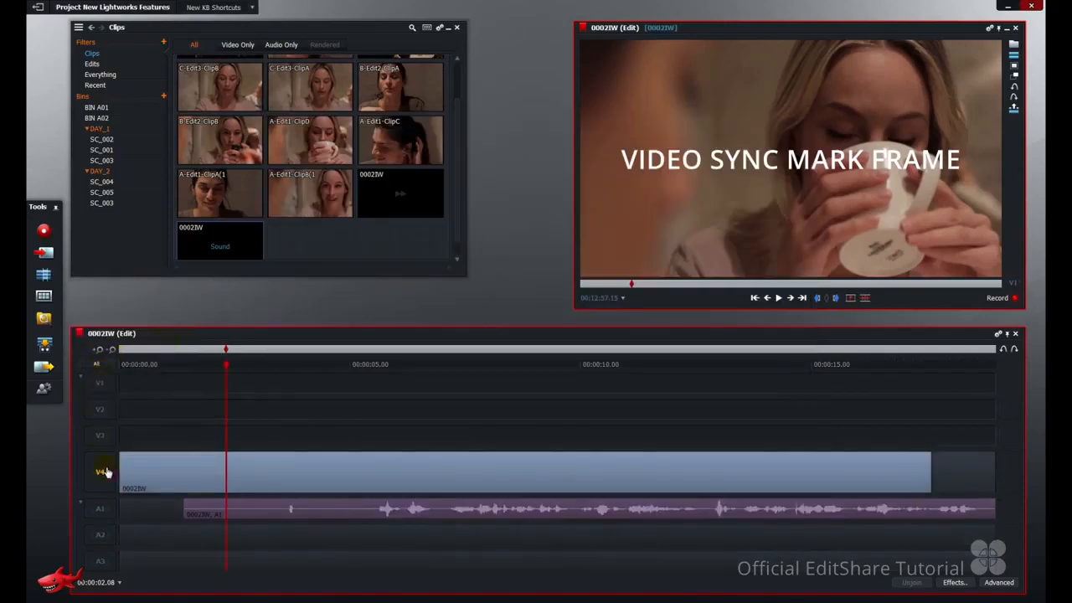
pyautogui.click(99, 366)
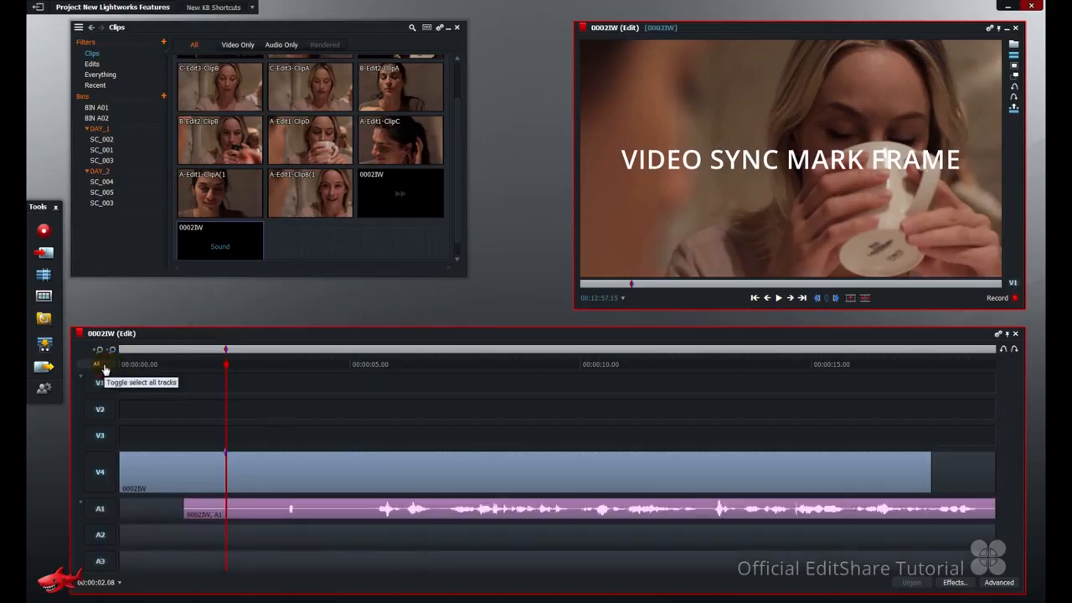
# Isolate track A1, mark the start of its first sound peak at 00:00:03.18 and reselect all tracks.
pyautogui.click(105, 370)
pyautogui.click(105, 511)
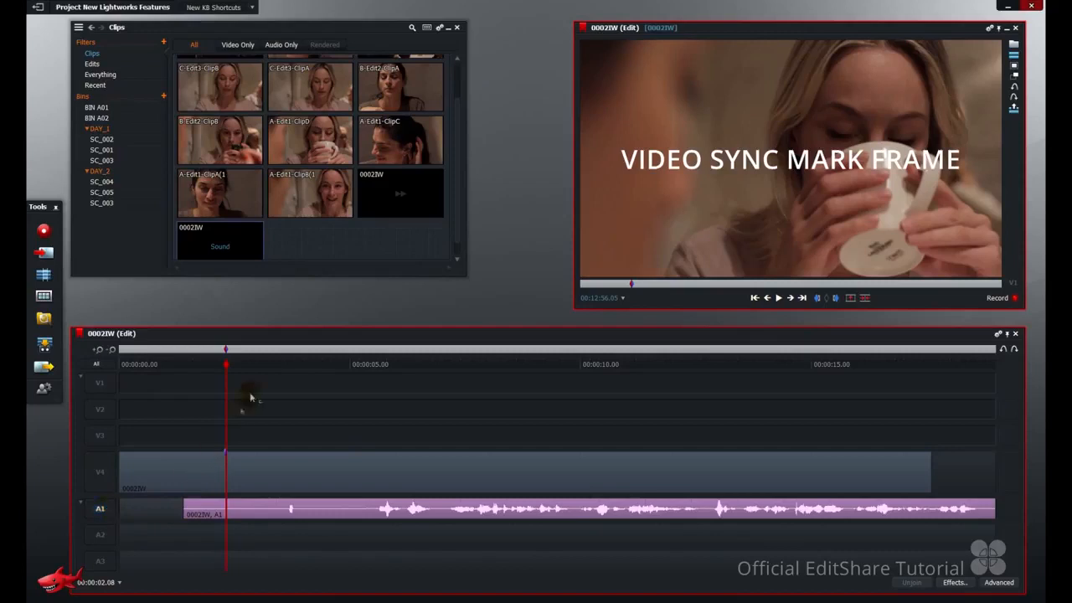
pyautogui.click(282, 368)
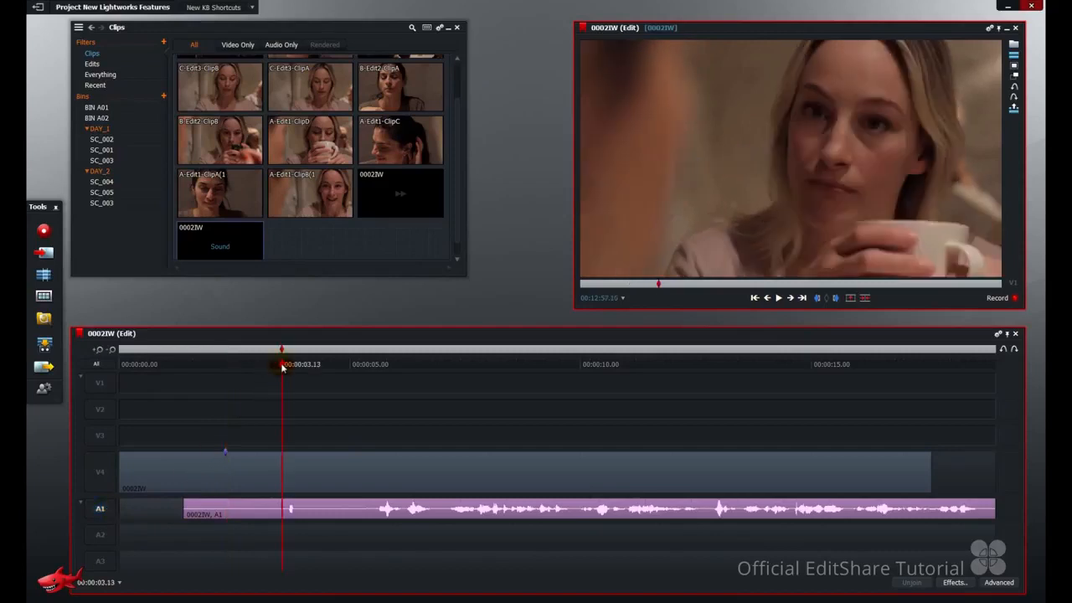
pyautogui.press('Right')
pyautogui.press('Right')
pyautogui.press('Right')
pyautogui.press('Up')
pyautogui.press('Up')
pyautogui.click(790, 298)
pyautogui.click(791, 299)
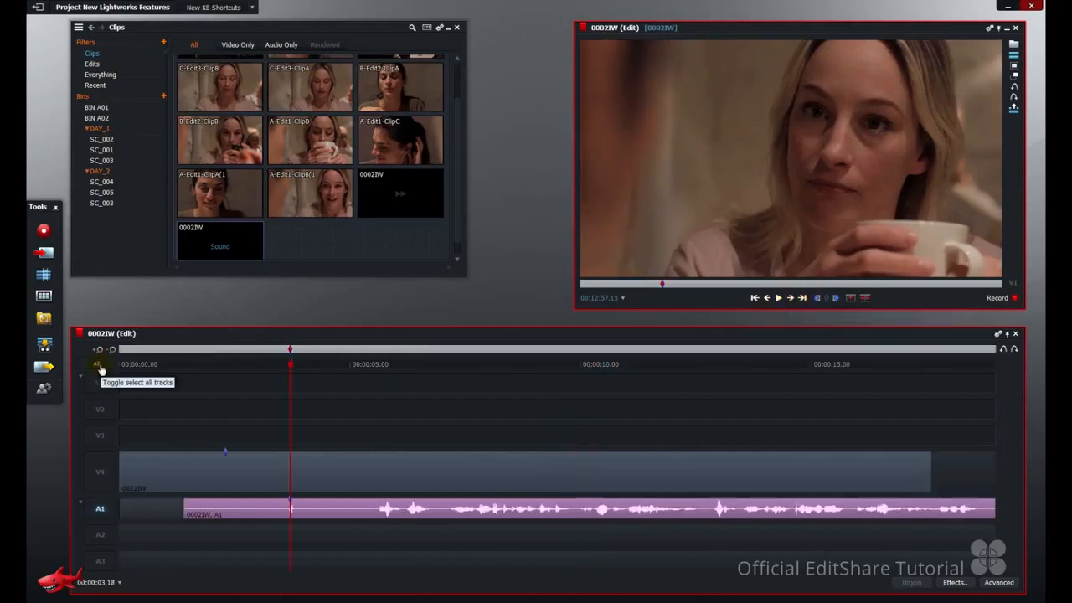
pyautogui.click(99, 367)
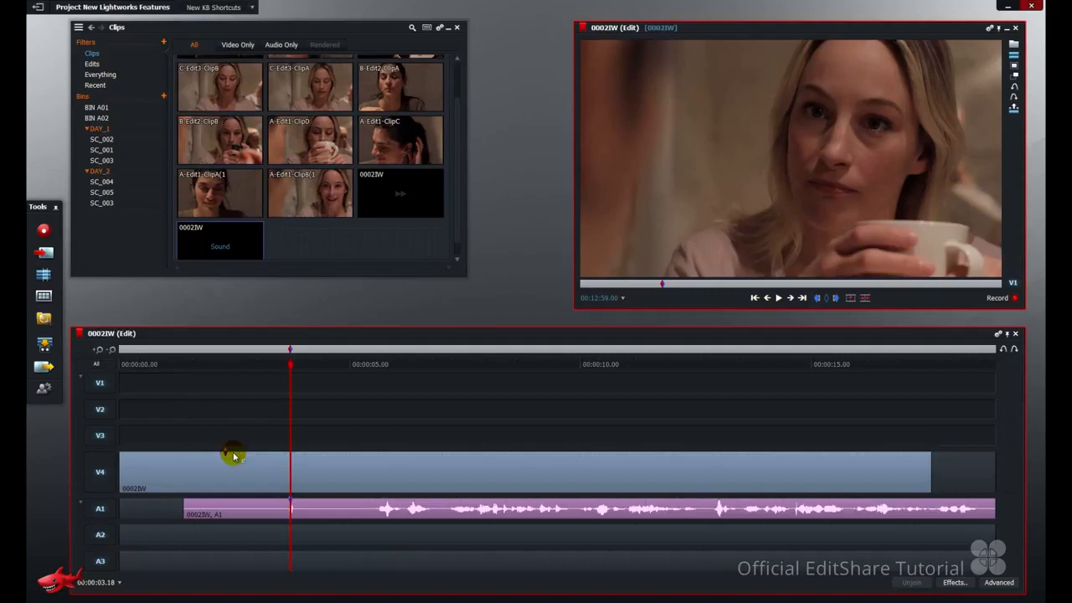
# Unjoin the start and end of the A1 sound clip and align its mark with the V4 mark.
pyautogui.click(190, 507)
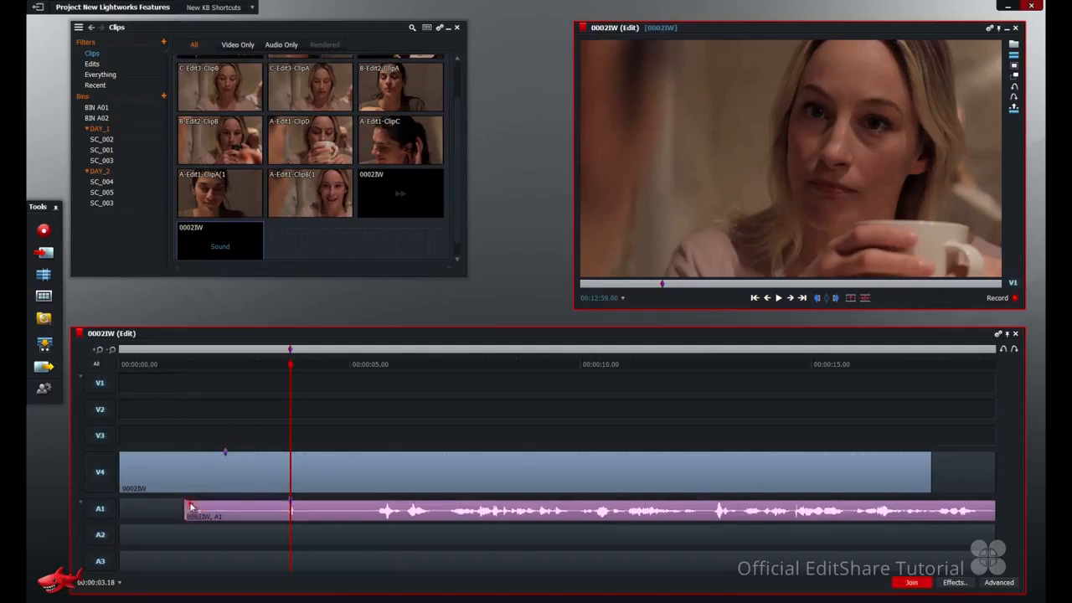
pyautogui.click(986, 508)
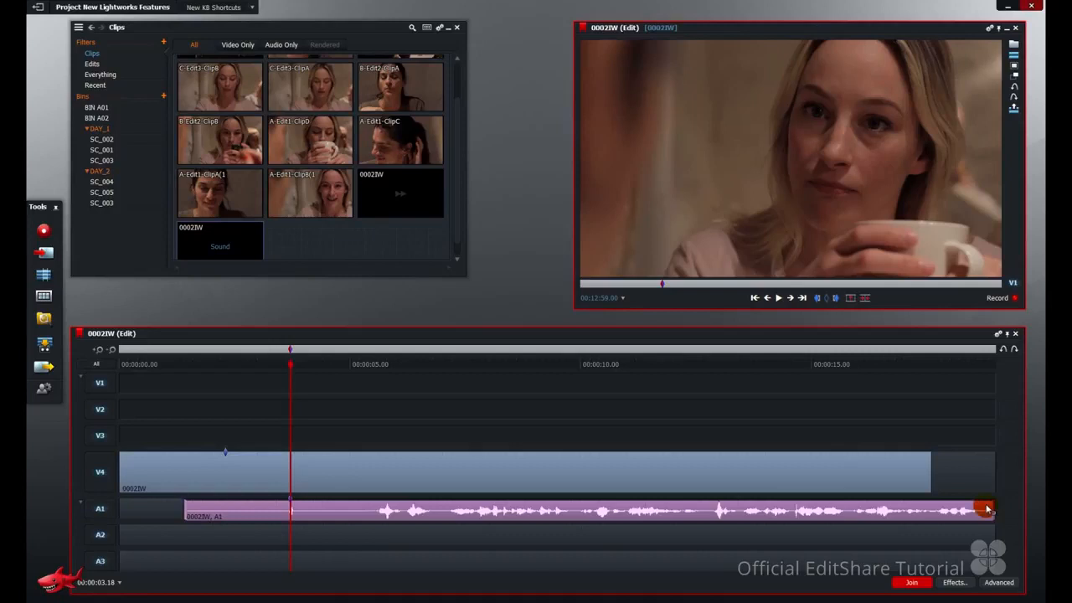
pyautogui.press('s')
pyautogui.press('p')
# Play the edit from 00:00:01.13 to about 00:00:11.10 to check the audio sync.
pyautogui.moveTo(209, 365); pyautogui.dragTo(191, 370)
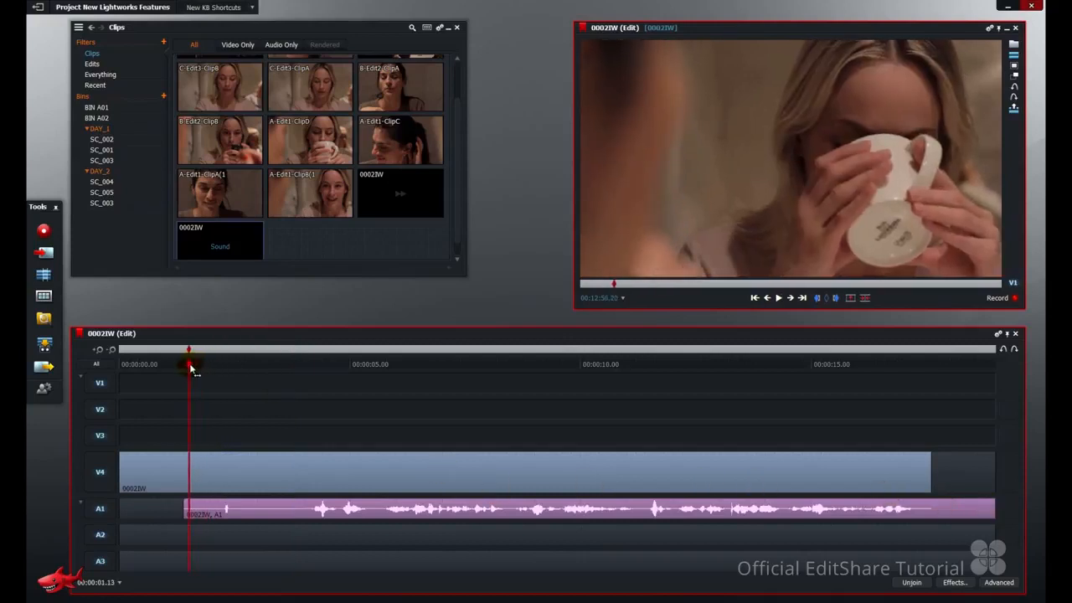
pyautogui.press('space')
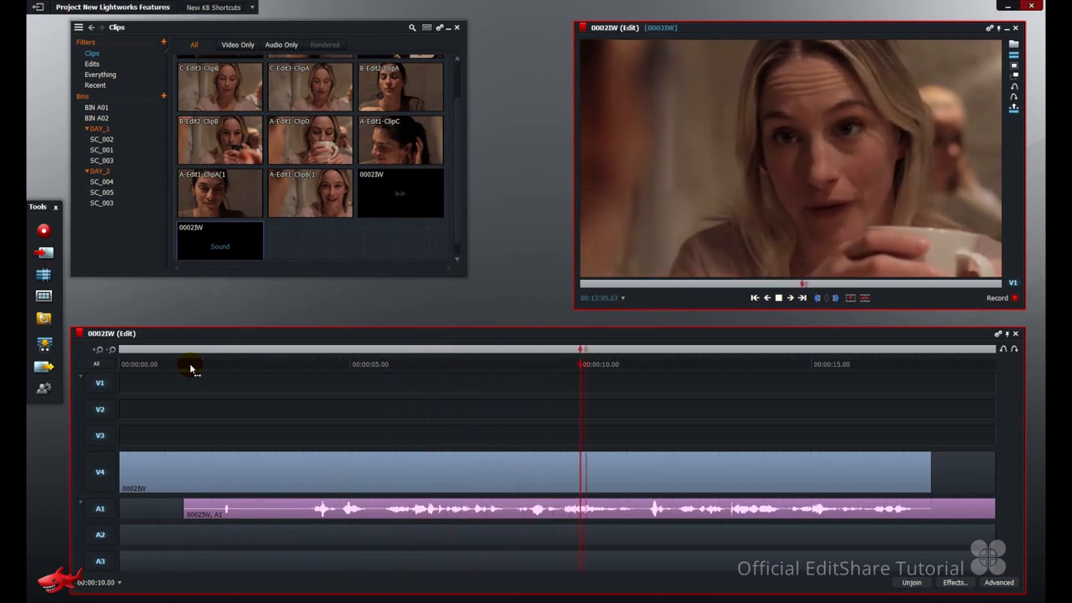
pyautogui.press('space')
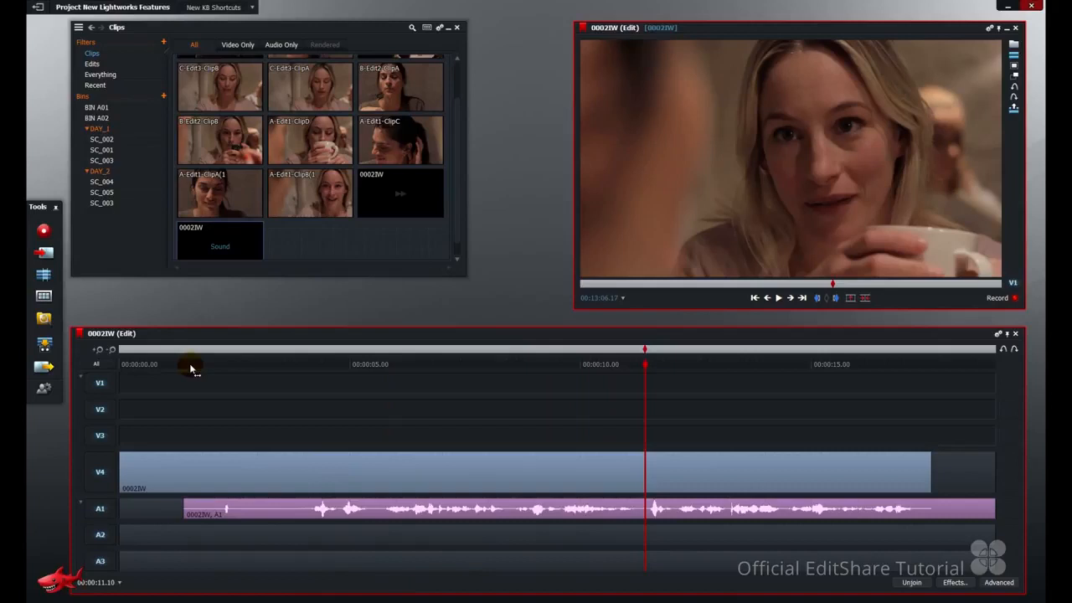
# Search the key assignments for "memory" and assign Ctrl+U to the Memory report command.
pyautogui.click(44, 388)
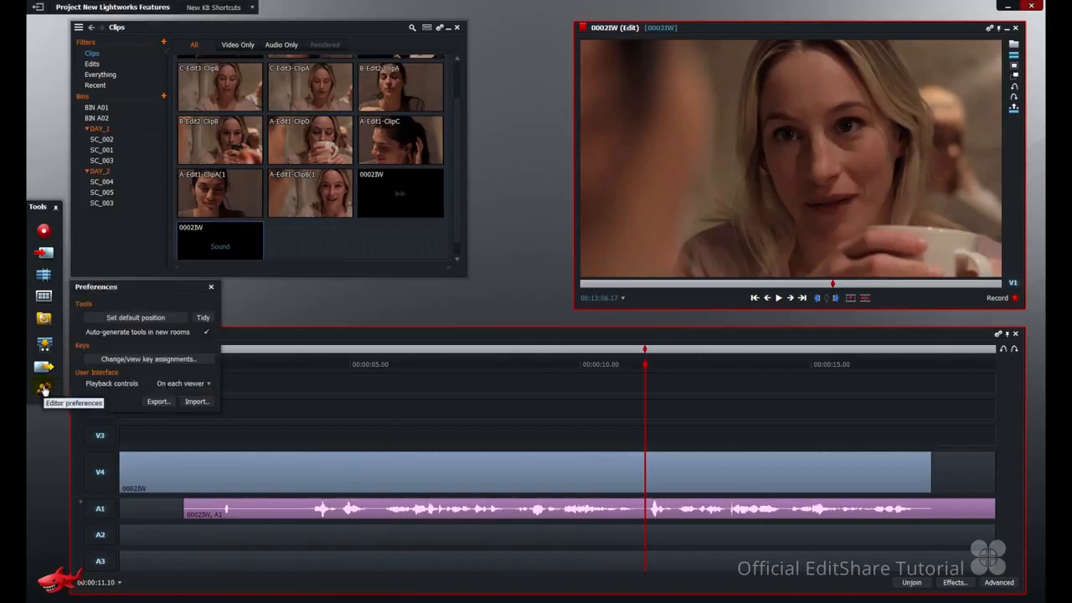
pyautogui.click(126, 360)
pyautogui.write('memory')
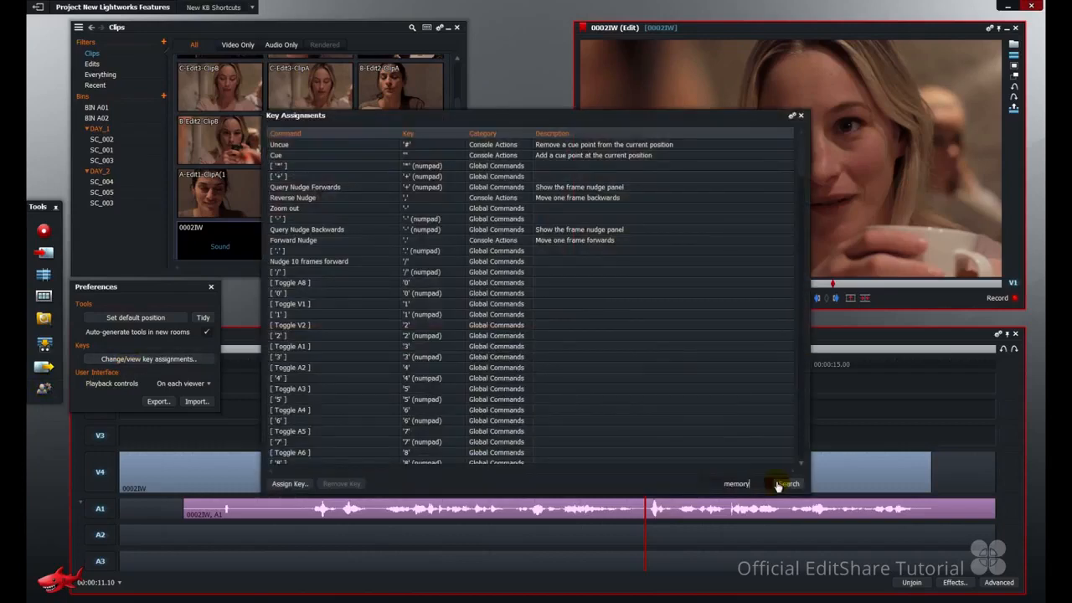
pyautogui.click(787, 483)
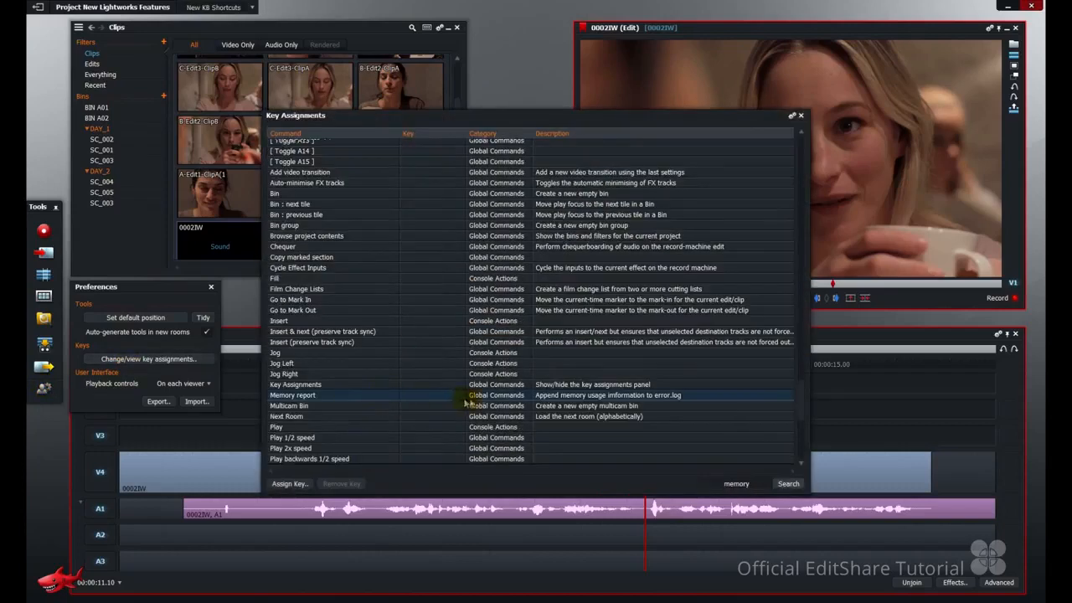
pyautogui.doubleClick(507, 399)
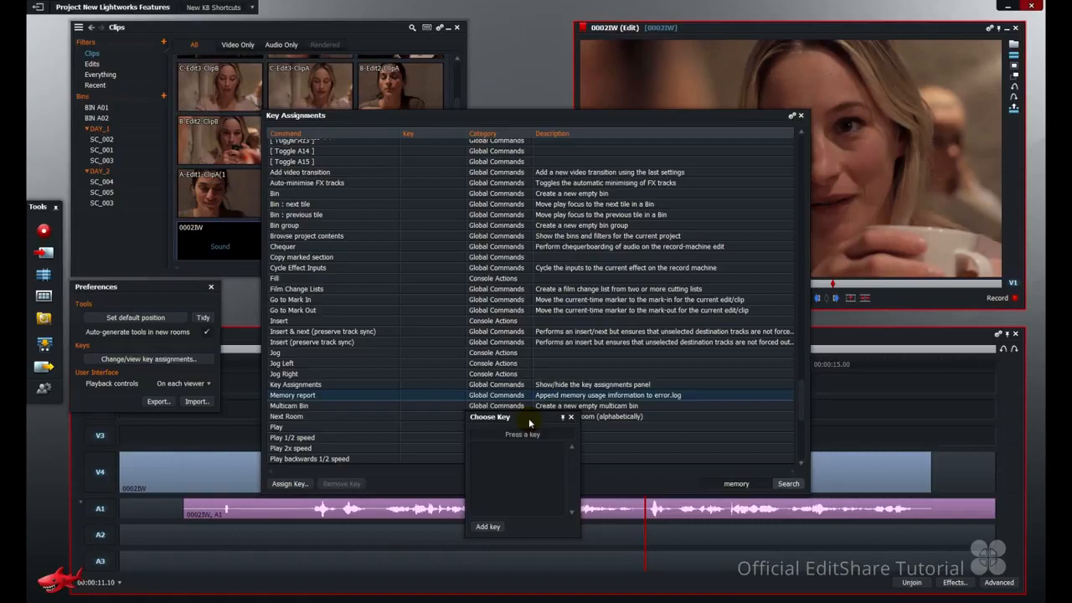
pyautogui.hotkey('ctrl', 'u')
pyautogui.click(488, 526)
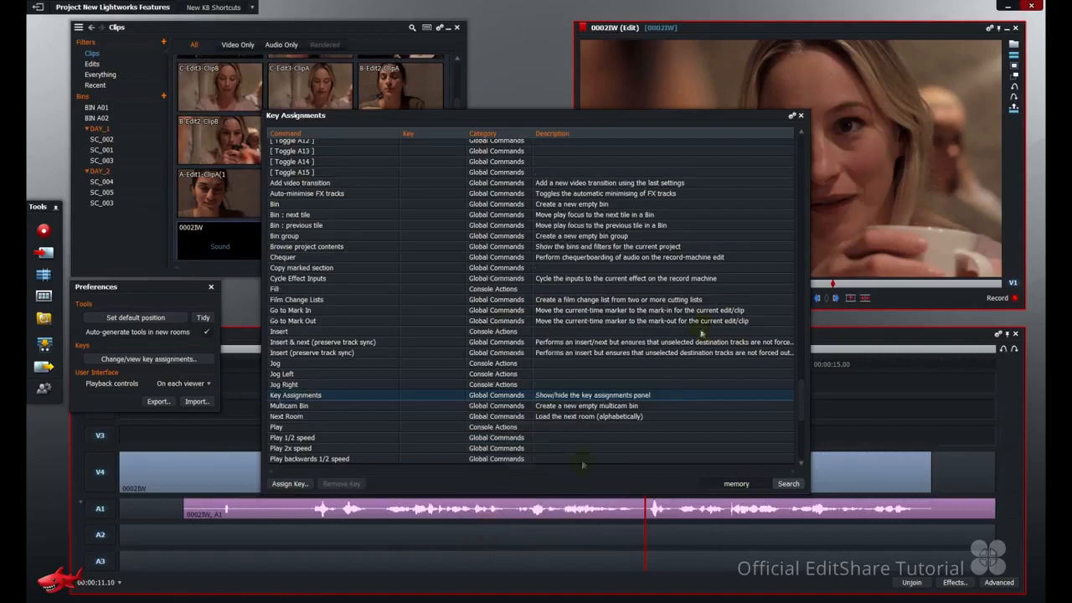
pyautogui.click(801, 116)
# Generate a memory report and examine its entries in the error.log file from the Lightworks Logs folder.
pyautogui.hotkey('ctrl', 'u')
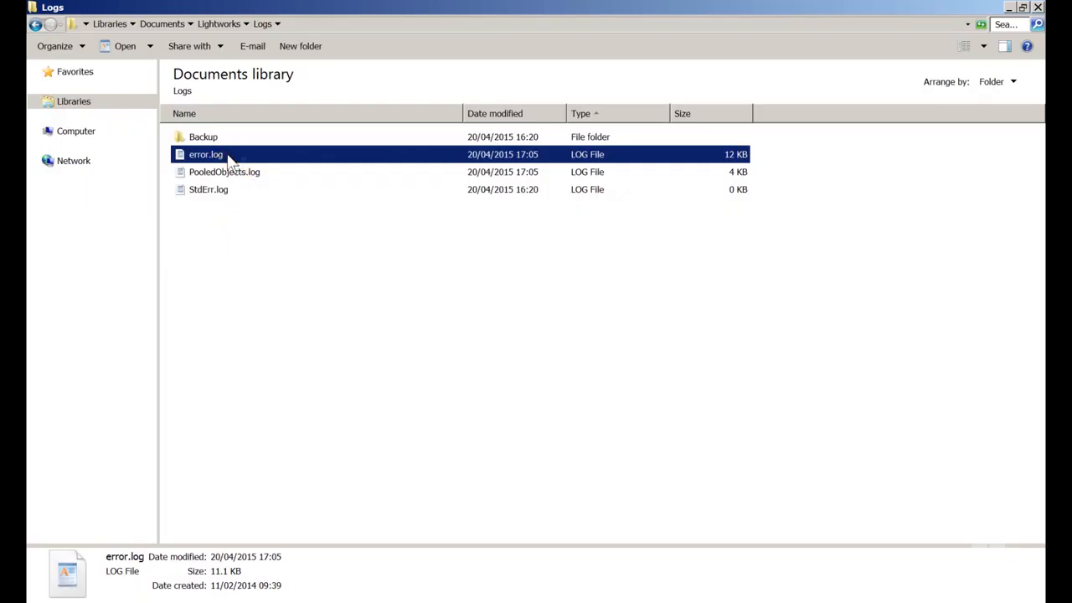
pyautogui.doubleClick(228, 156)
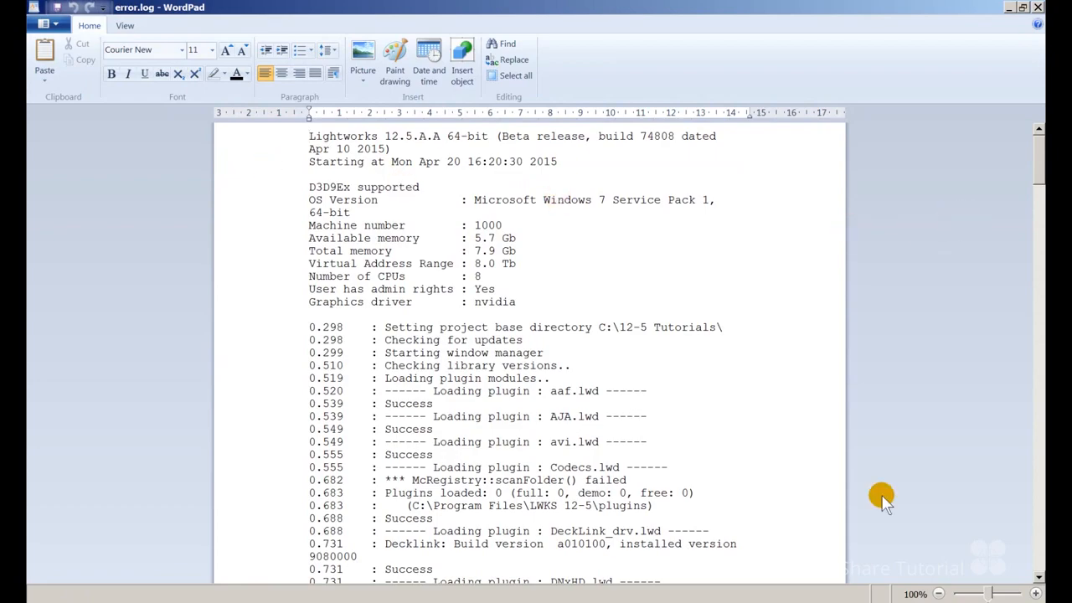
pyautogui.scroll(-15, 885, 495)
pyautogui.scroll(-5, 804, 494)
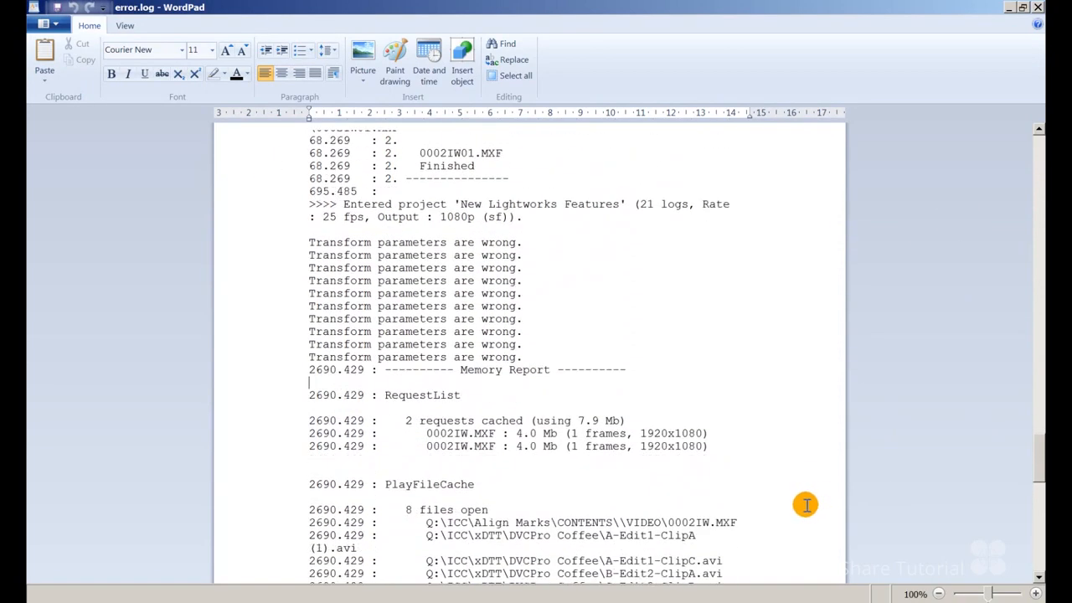
pyautogui.moveTo(311, 277); pyautogui.dragTo(662, 298)
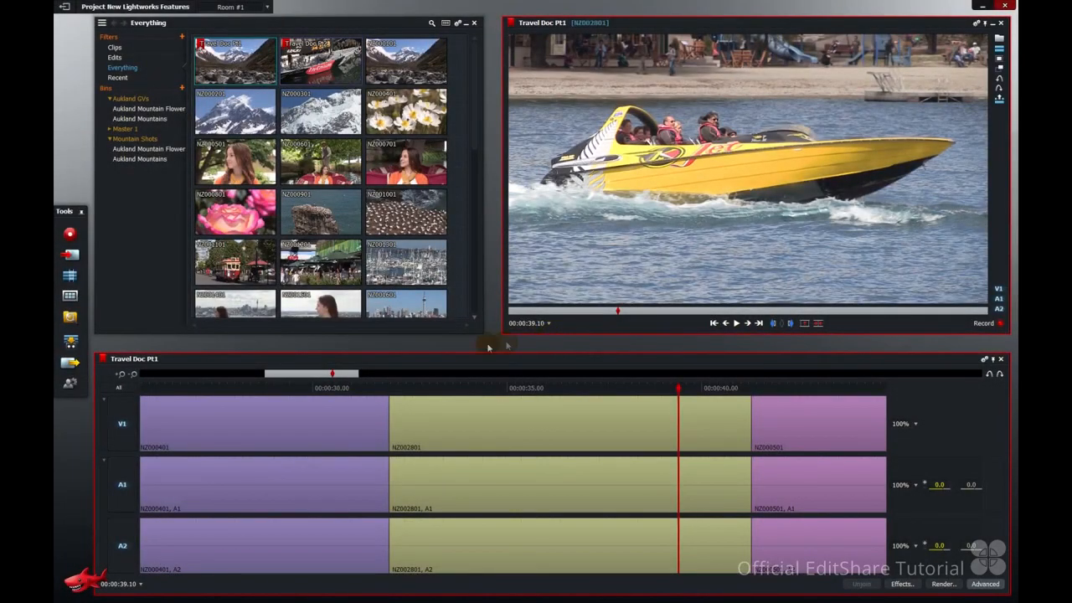
# Search the key assignments for "freeze" and assign Ctrl+F to the Freeze frame command.
pyautogui.click(71, 383)
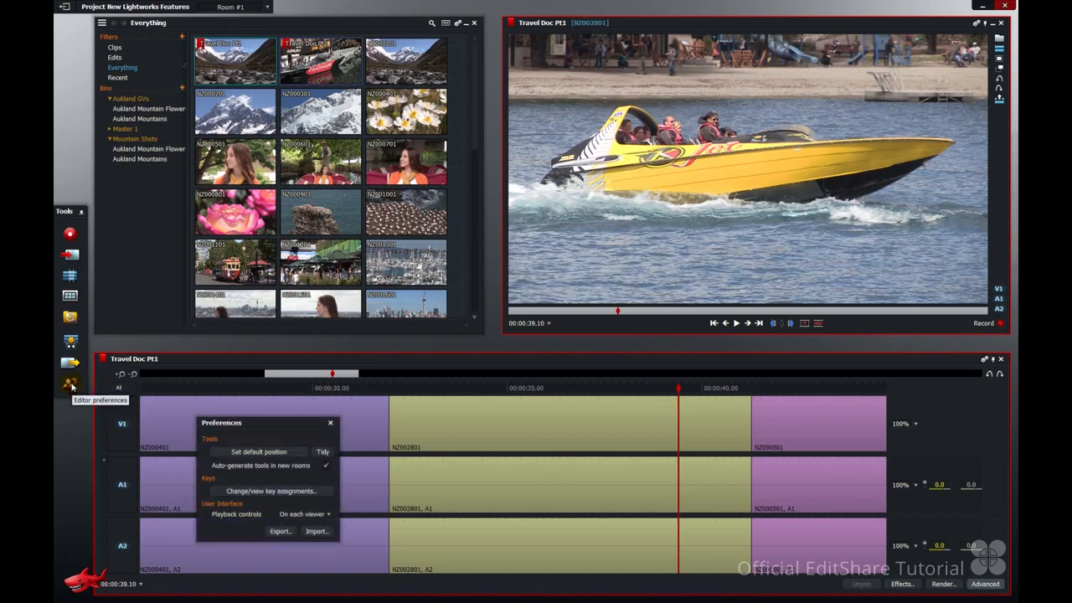
pyautogui.click(251, 493)
pyautogui.click(792, 531)
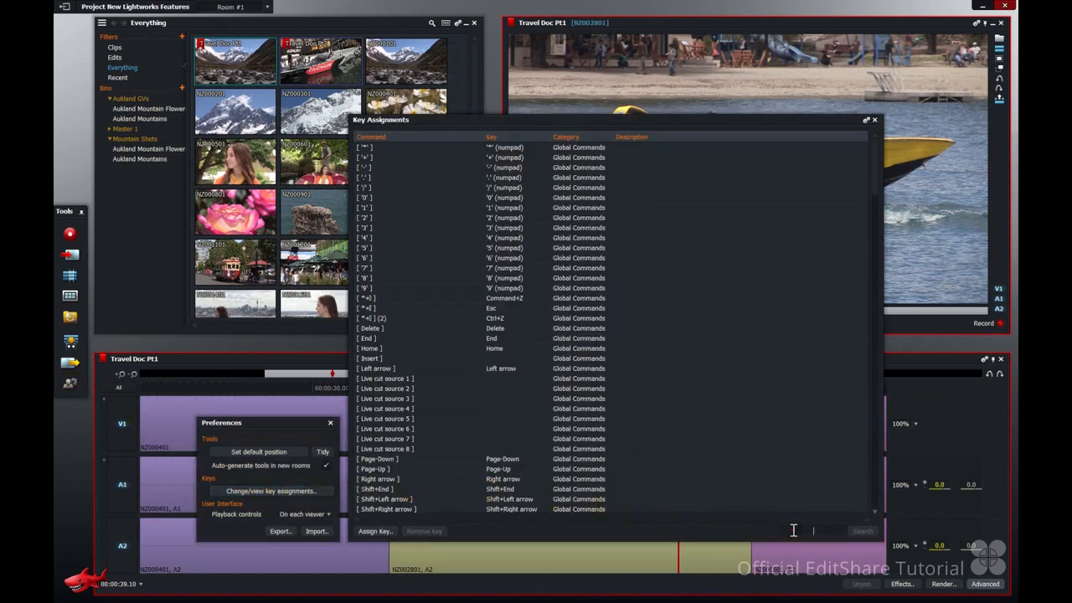
pyautogui.write('freeze')
pyautogui.press('Return')
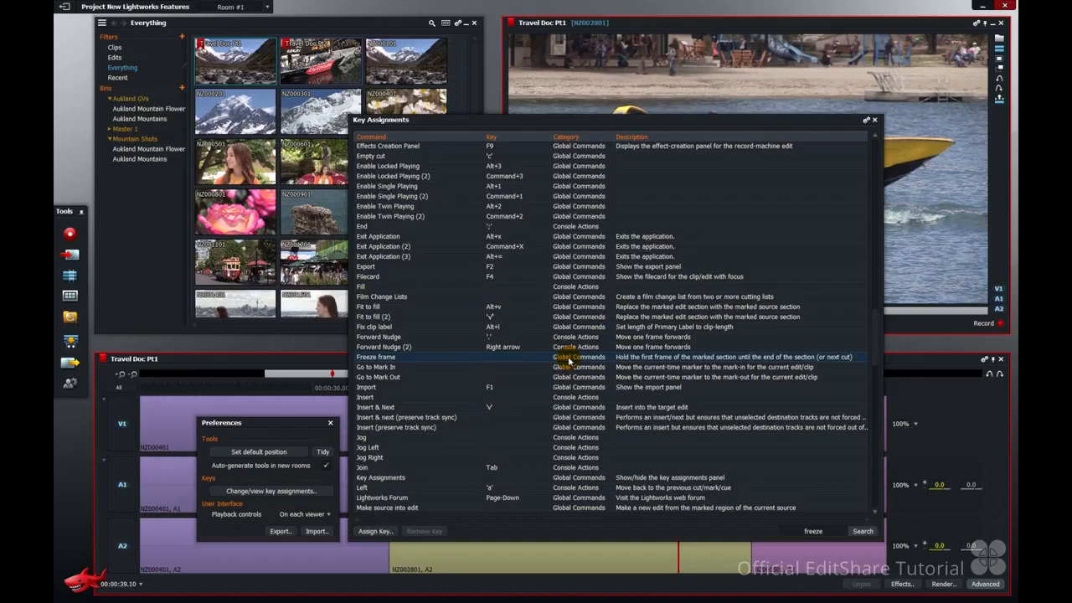
pyautogui.doubleClick(570, 360)
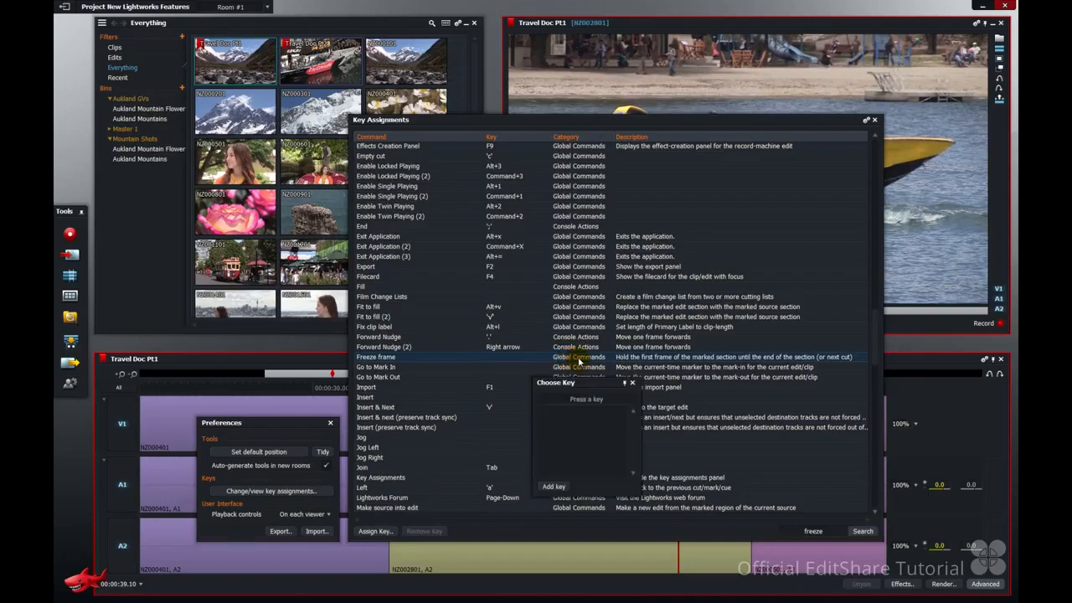
pyautogui.hotkey('ctrl', 'f')
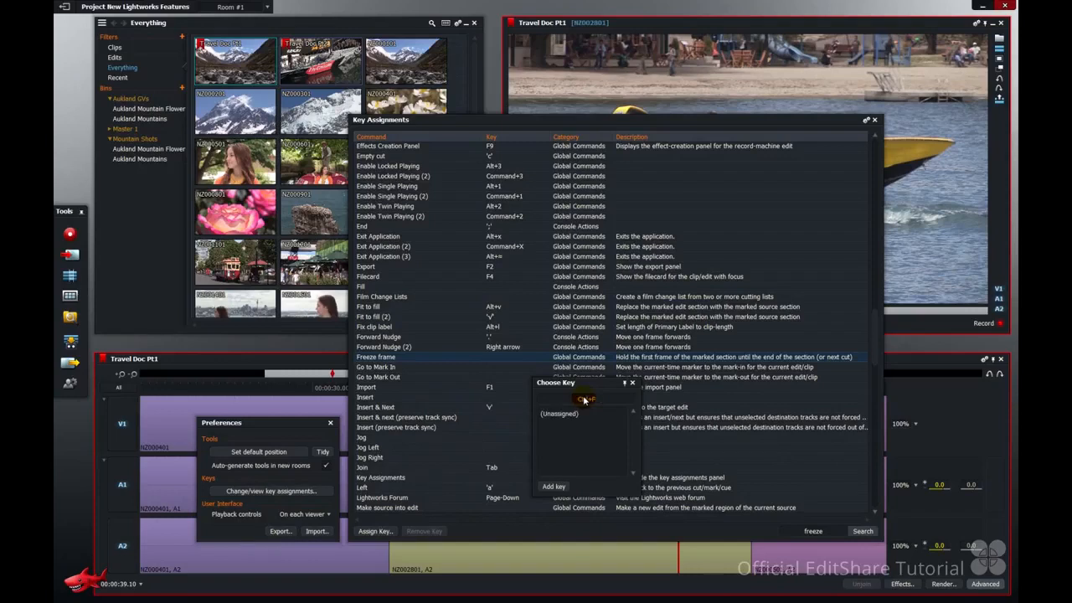
pyautogui.click(553, 486)
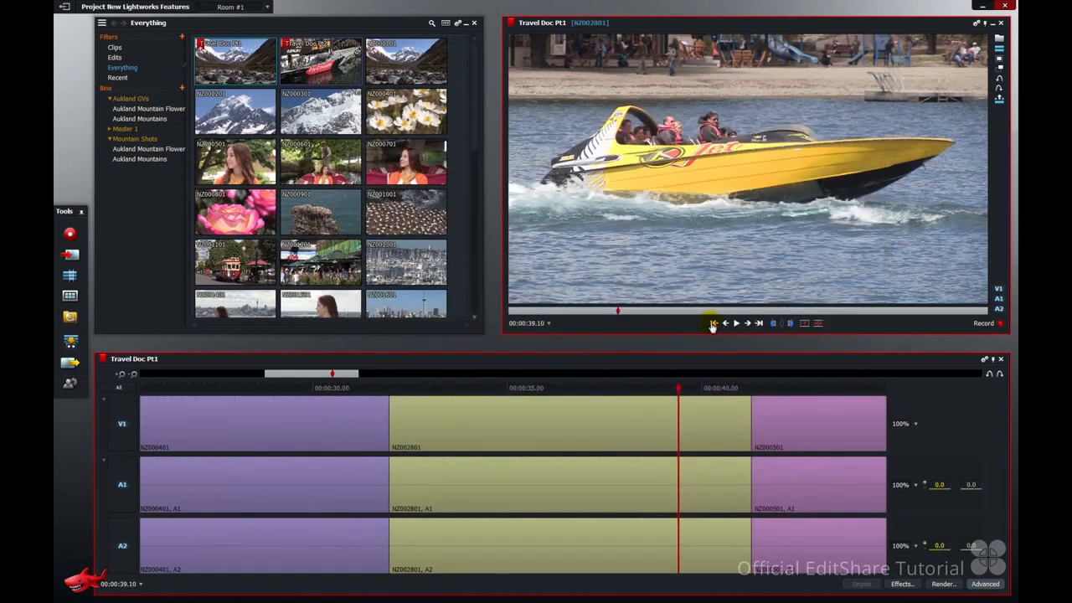
# Play the NZ002801 clip from its start to 00:00:36.16 and apply a freeze frame there.
pyautogui.click(712, 324)
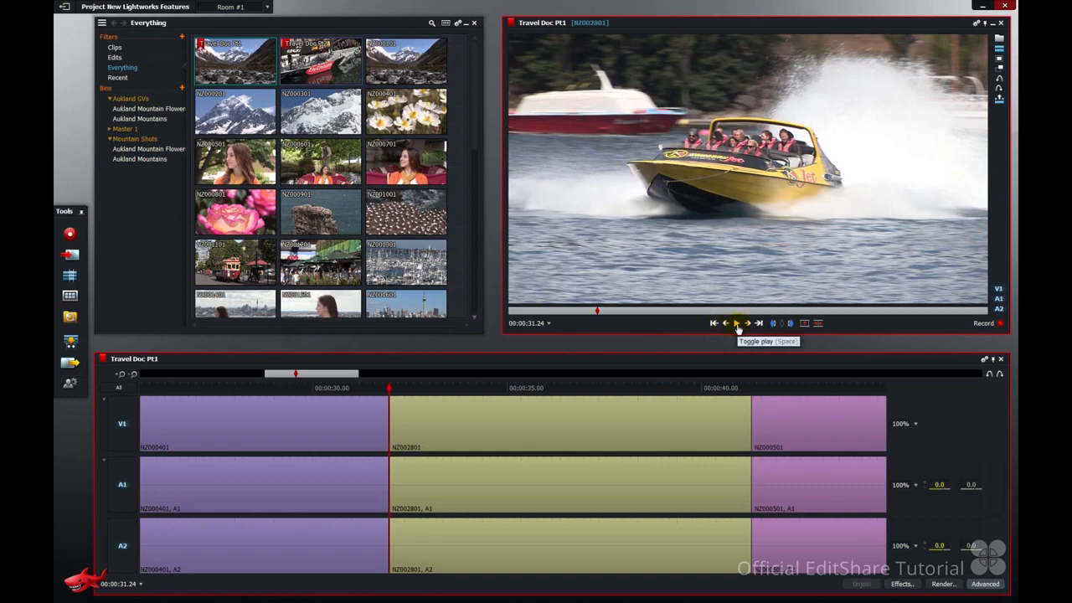
pyautogui.click(736, 324)
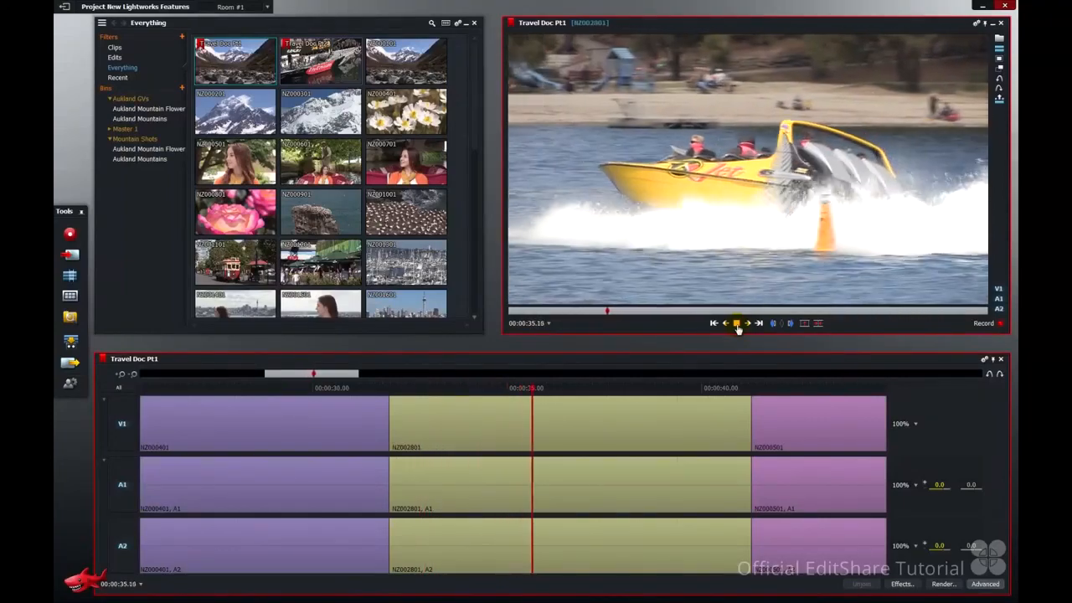
pyautogui.click(736, 324)
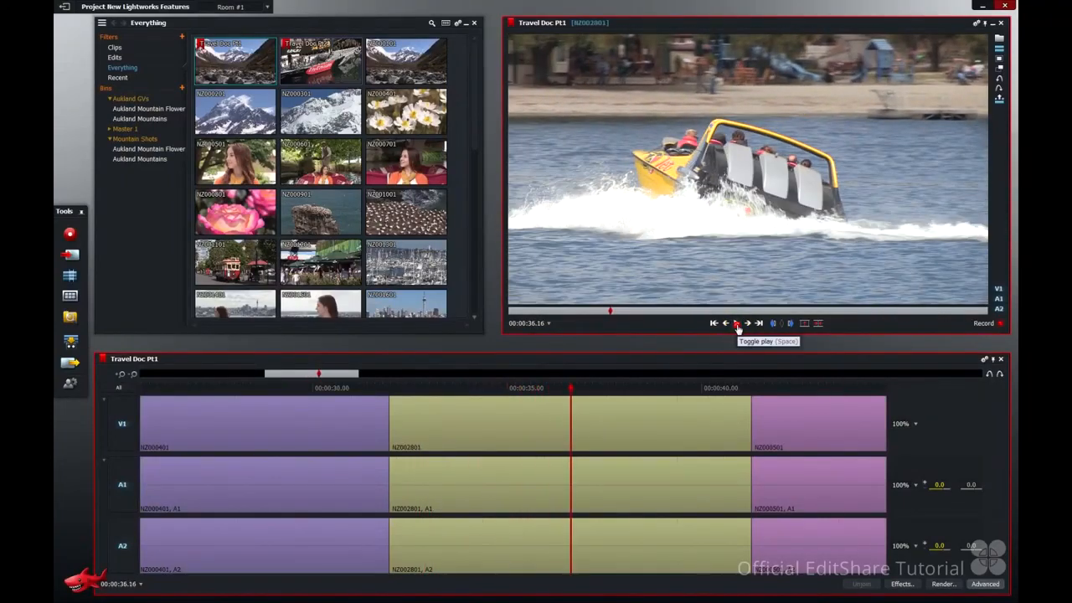
pyautogui.hotkey('shift', 'f')
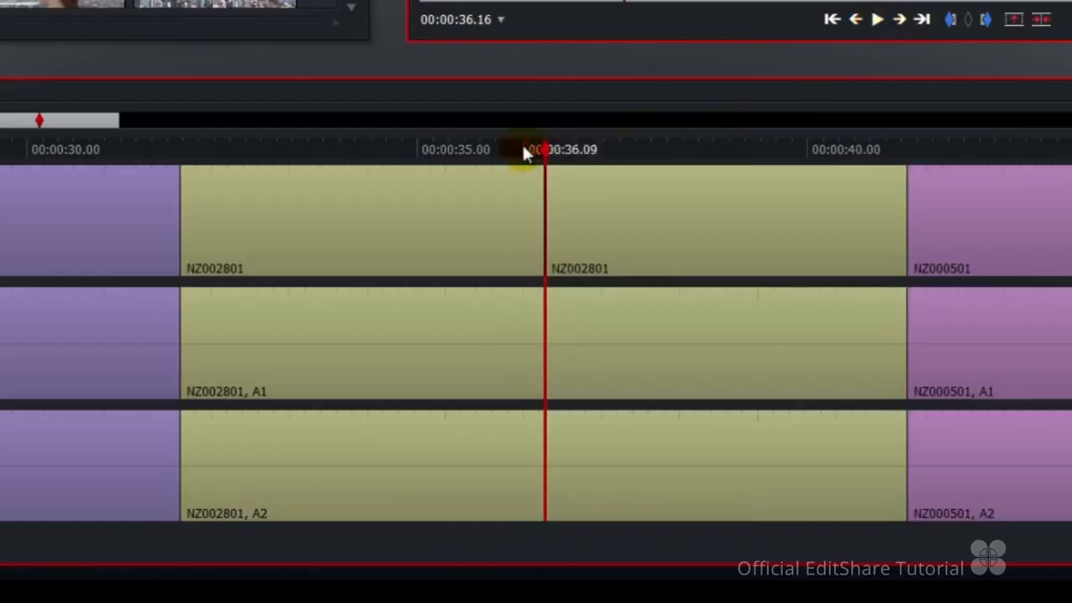
# Compare the V1 speed on both sides of the freeze cut and play from 00:00:35.03 to 00:00:39.04.
pyautogui.moveTo(557, 387); pyautogui.dragTo(548, 388)
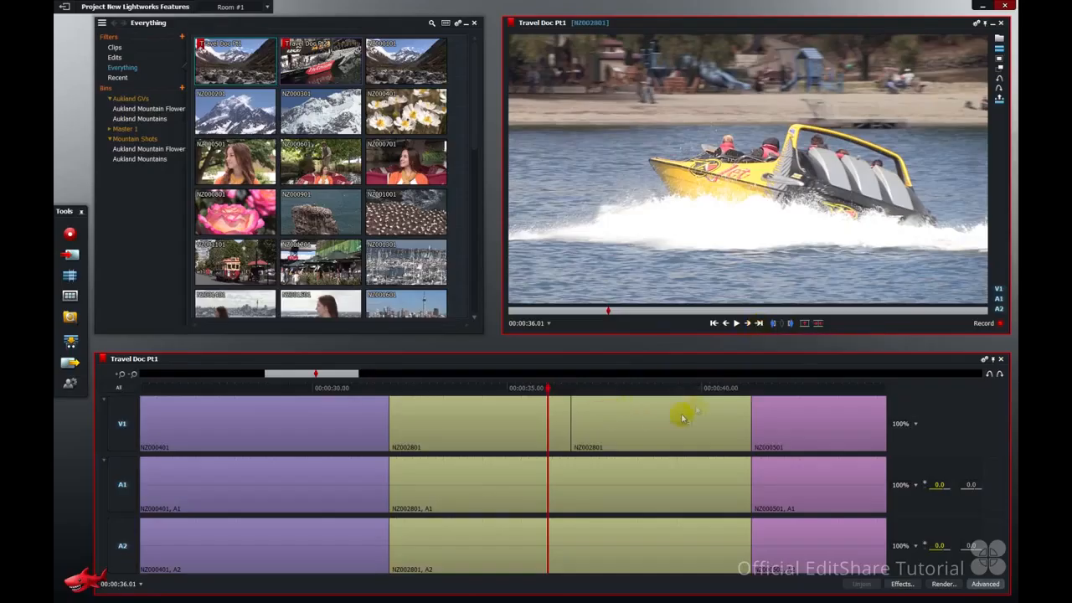
pyautogui.click(758, 324)
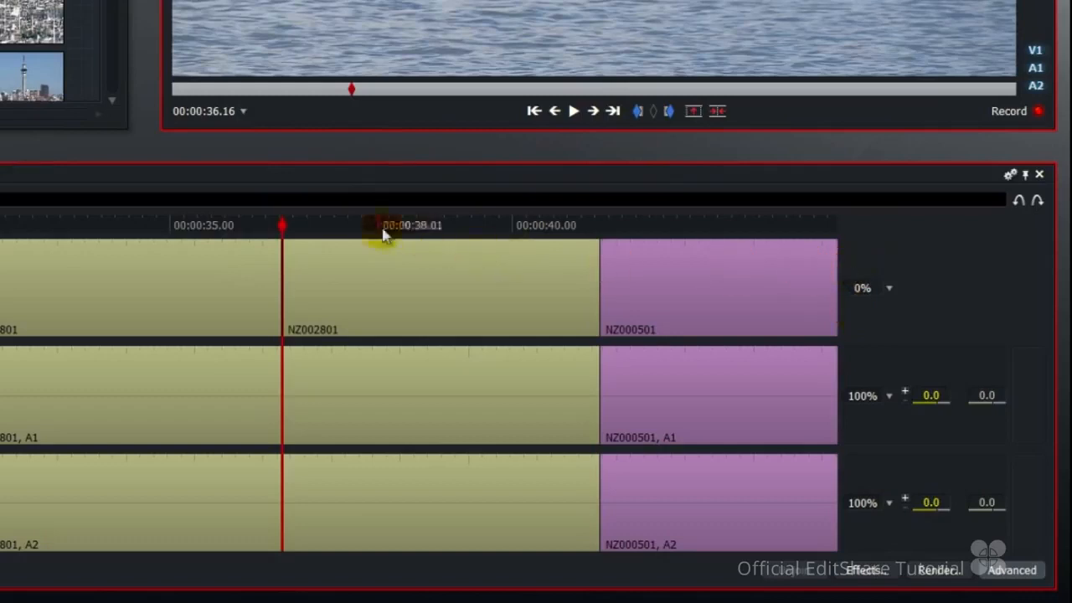
pyautogui.moveTo(262, 219); pyautogui.dragTo(177, 219)
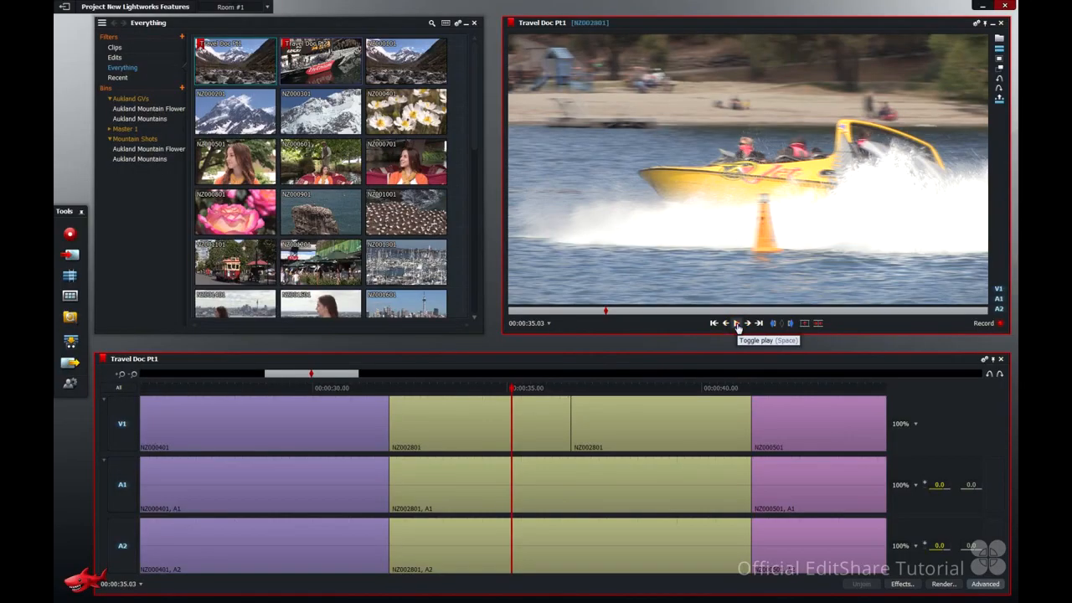
pyautogui.click(737, 324)
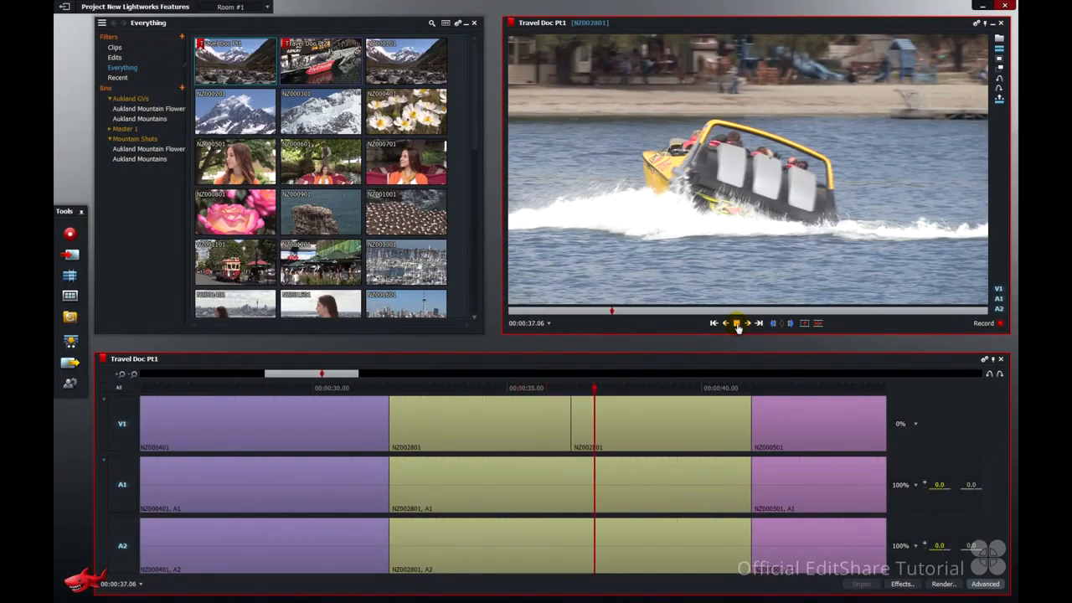
pyautogui.click(737, 324)
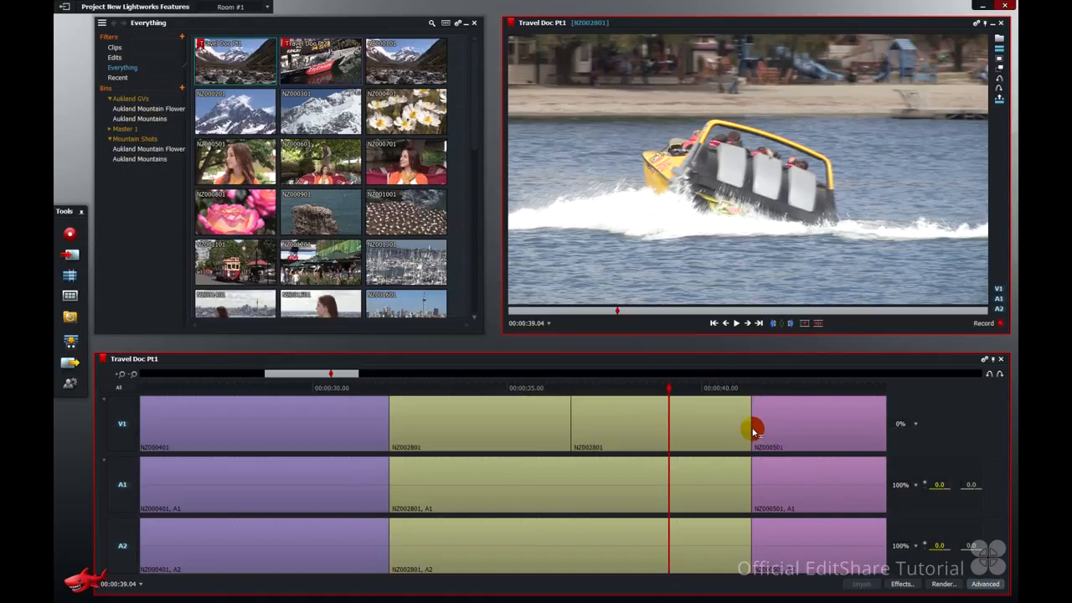
# Isolate track V1 and cut the frozen segment at 00:00:39.04.
pyautogui.click(129, 391)
pyautogui.click(123, 425)
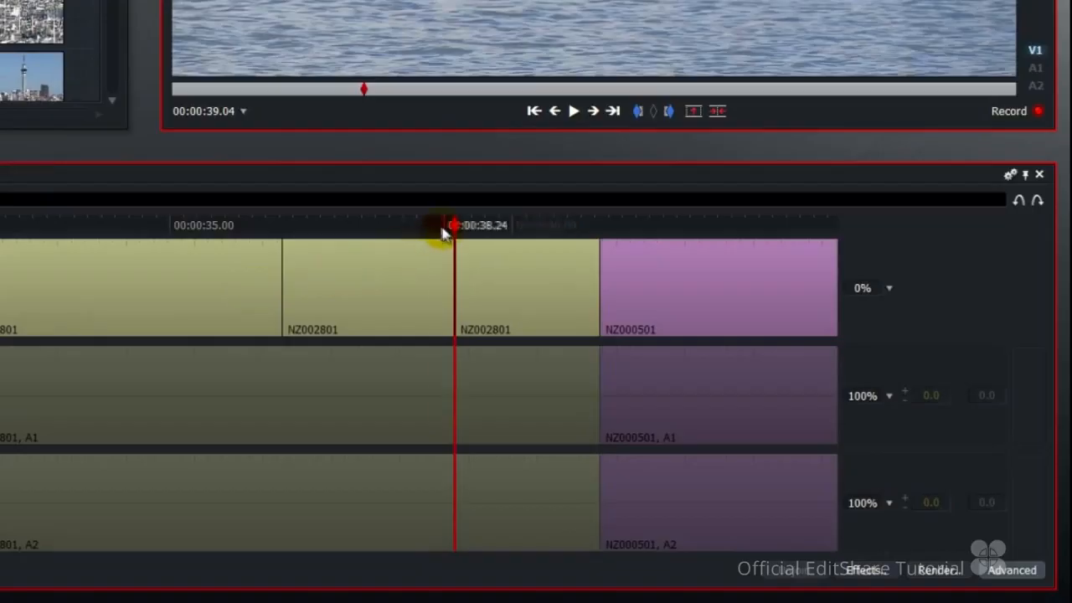
# Set the V1 segment of NZ002801 that starts at 00:00:39.04 to 100% speed.
pyautogui.moveTo(443, 234); pyautogui.dragTo(433, 232)
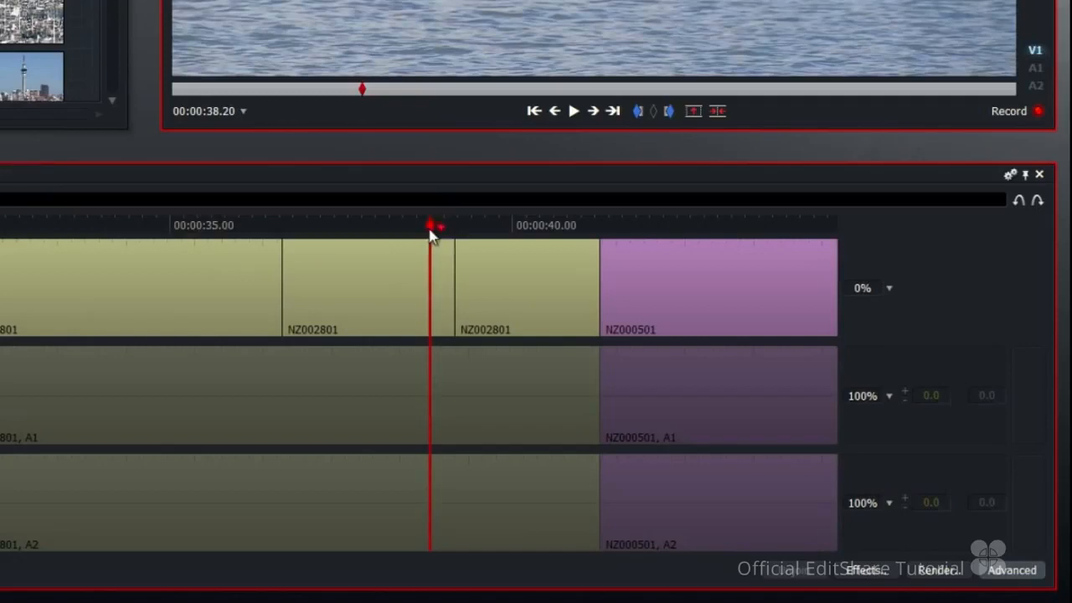
pyautogui.click(614, 111)
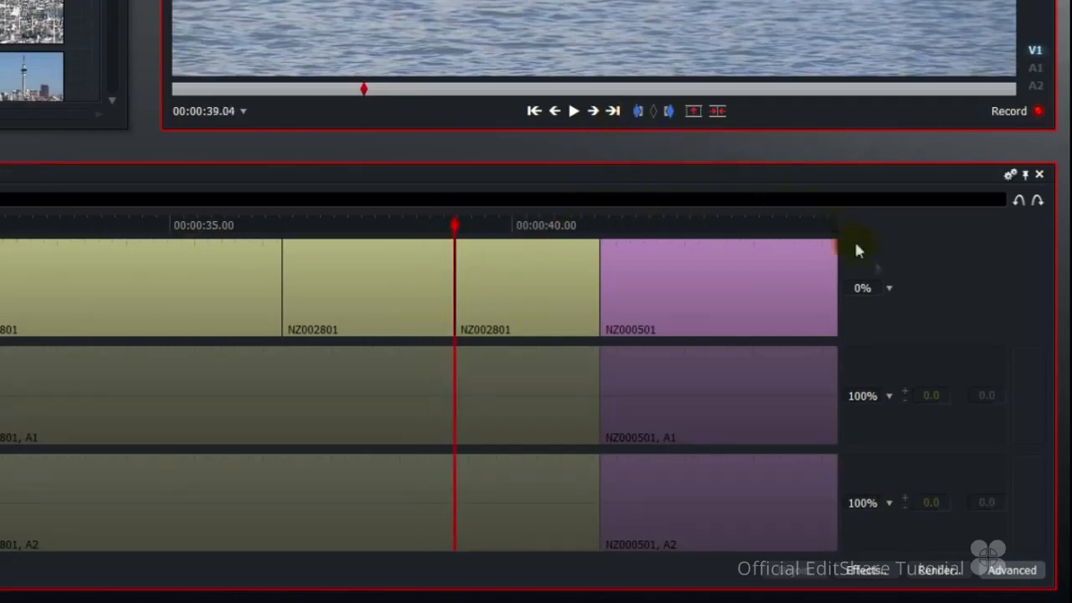
pyautogui.click(889, 289)
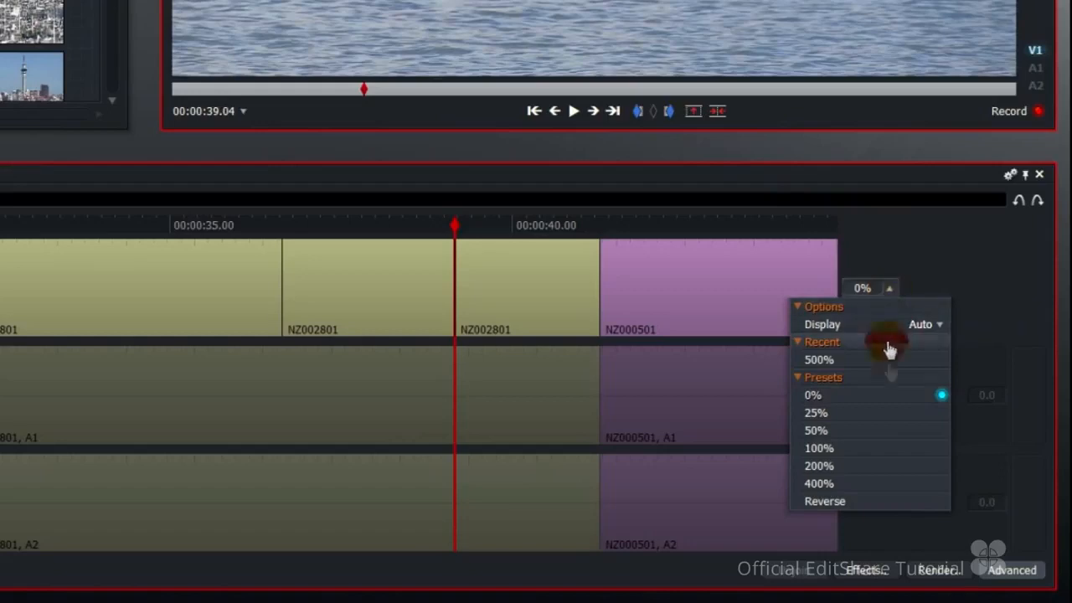
pyautogui.click(883, 449)
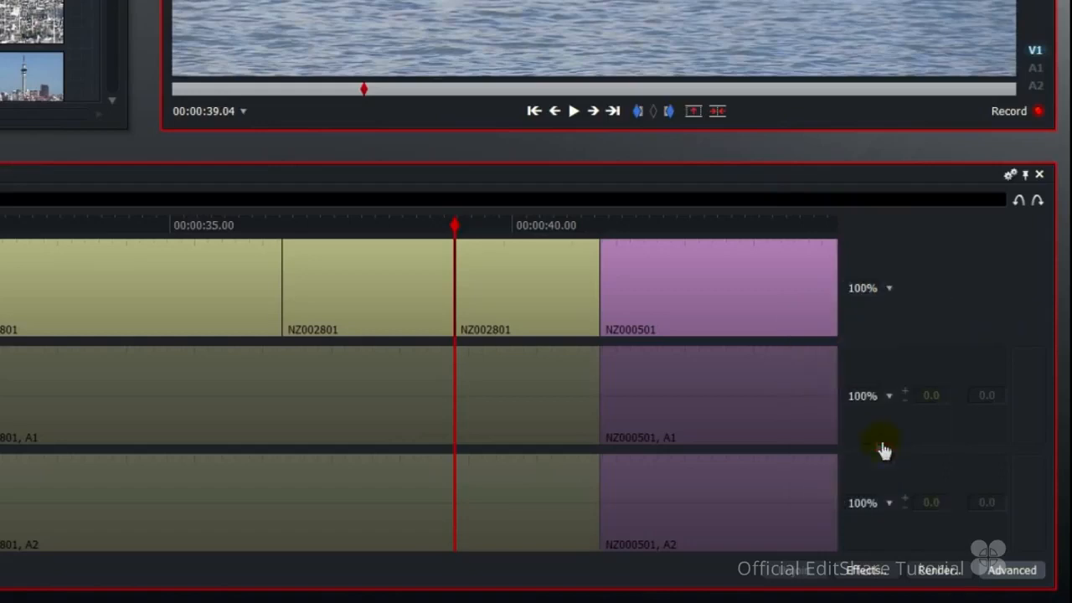
# Play the edit from 00:00:35.11 to about 00:00:40.24 to check the freeze and the return to motion.
pyautogui.click(200, 226)
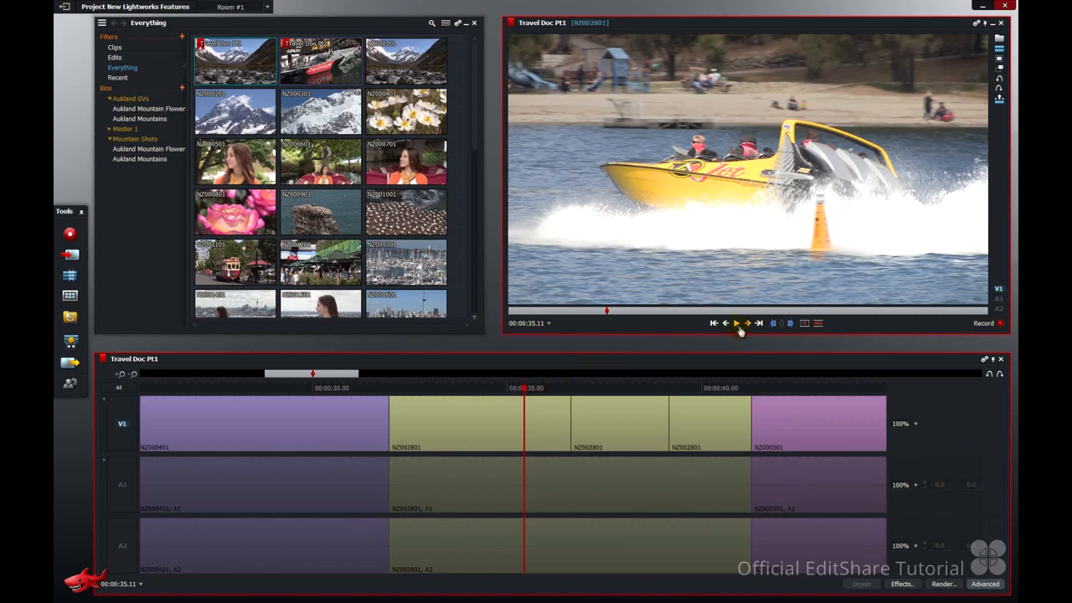
pyautogui.click(737, 325)
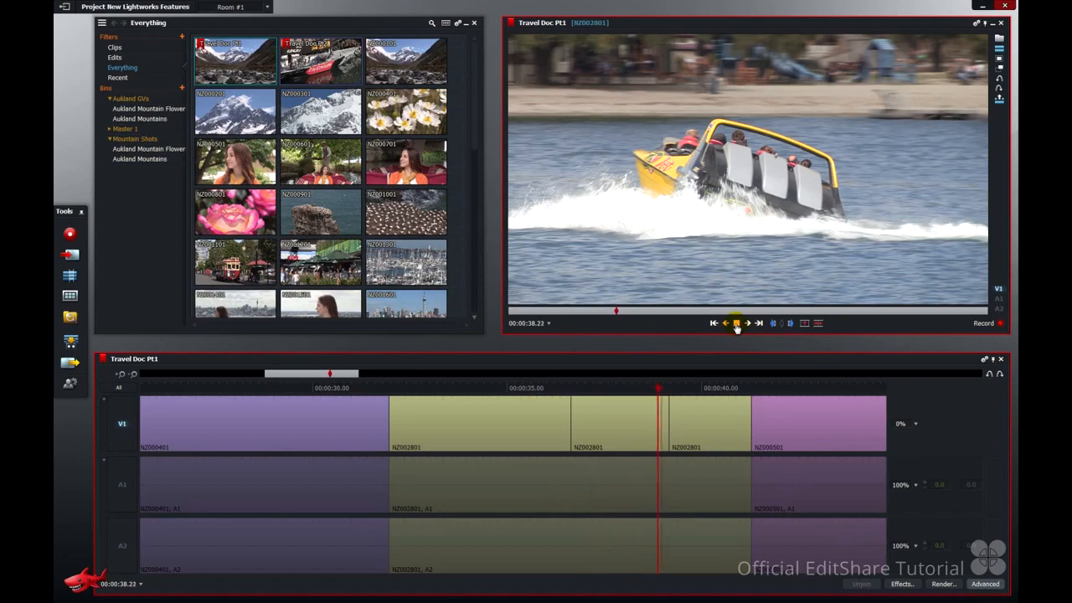
pyautogui.click(737, 325)
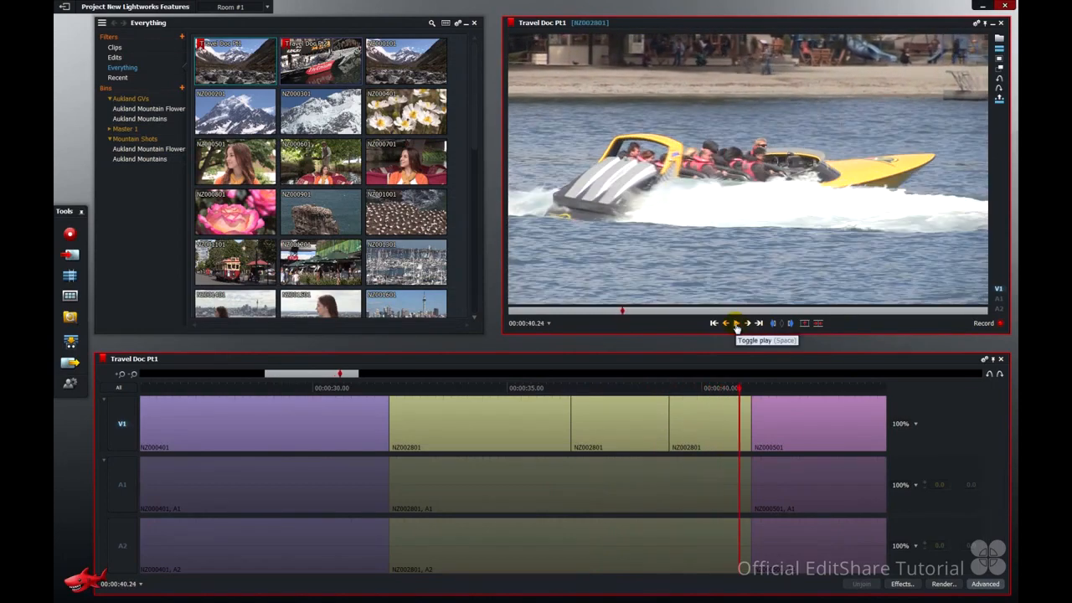
# Undo the speed change, the cut and the freeze frame on track V1.
pyautogui.click(988, 377)
pyautogui.click(988, 377)
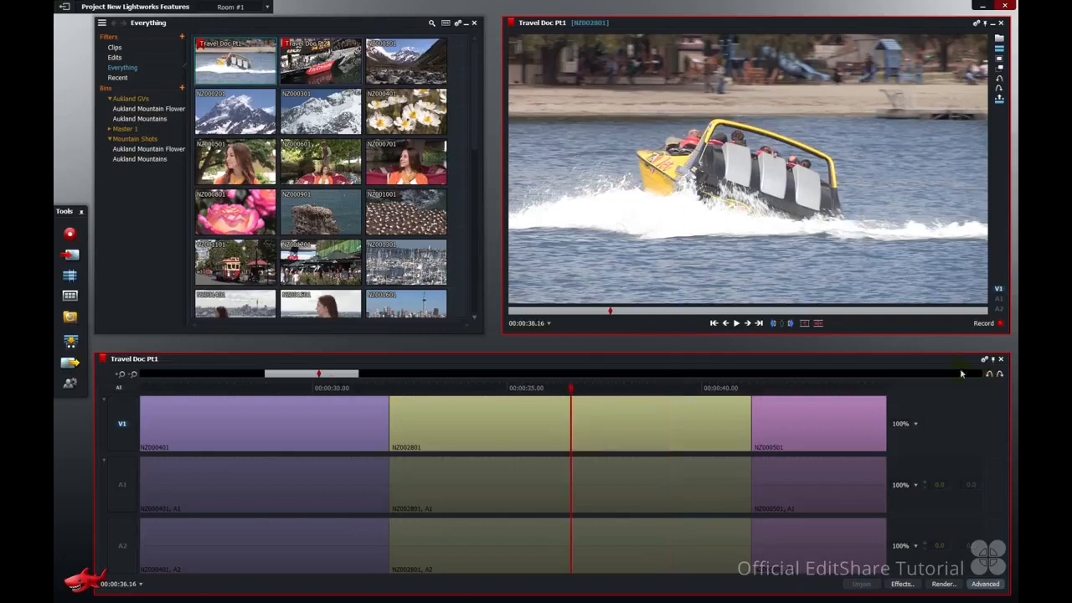
# Mark NZ002801 on V1 from 00:00:36.16 to about 00:00:39.21 and apply a freeze frame to the marked section.
pyautogui.click(774, 323)
pyautogui.moveTo(608, 388); pyautogui.dragTo(694, 393)
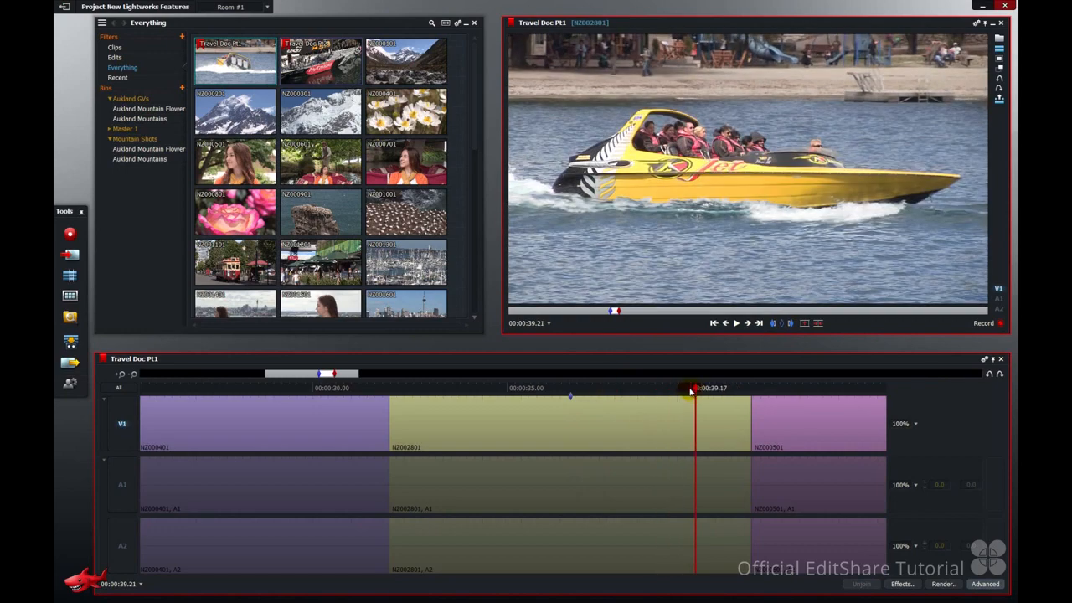
pyautogui.hotkey('shift', 'f')
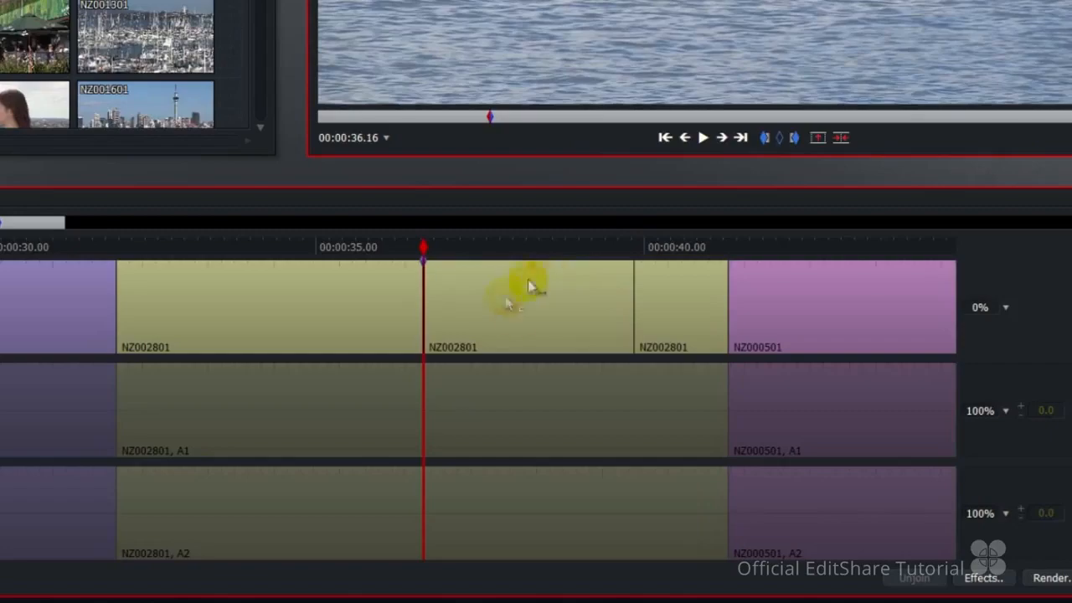
# Open the project's video settings, look through the available viewing LUTs and toggle the S-curve for CineStyle viewing LUT.
pyautogui.click(526, 290)
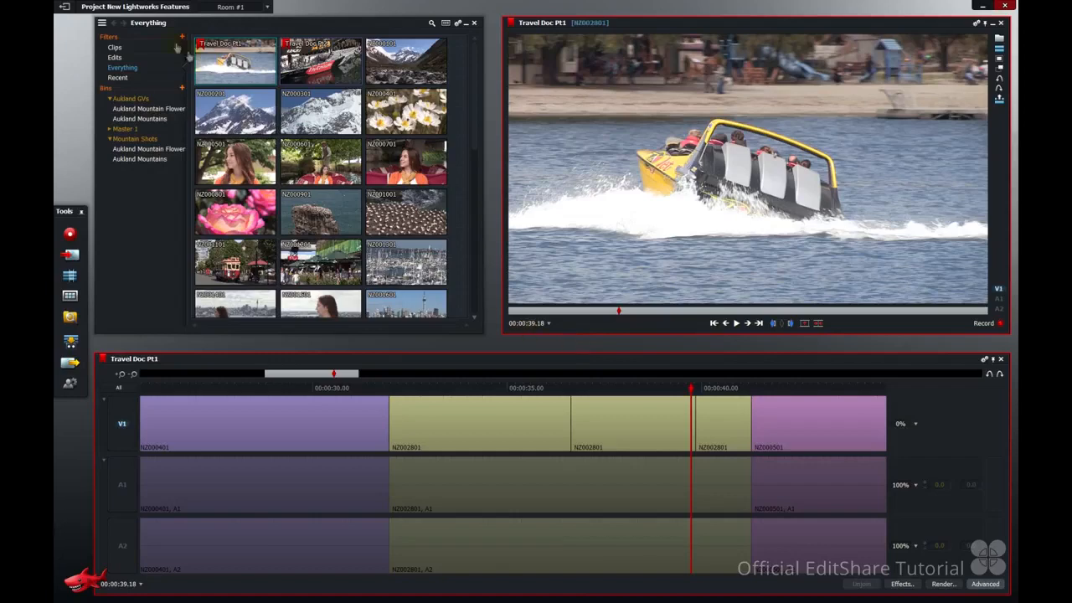
pyautogui.click(152, 9)
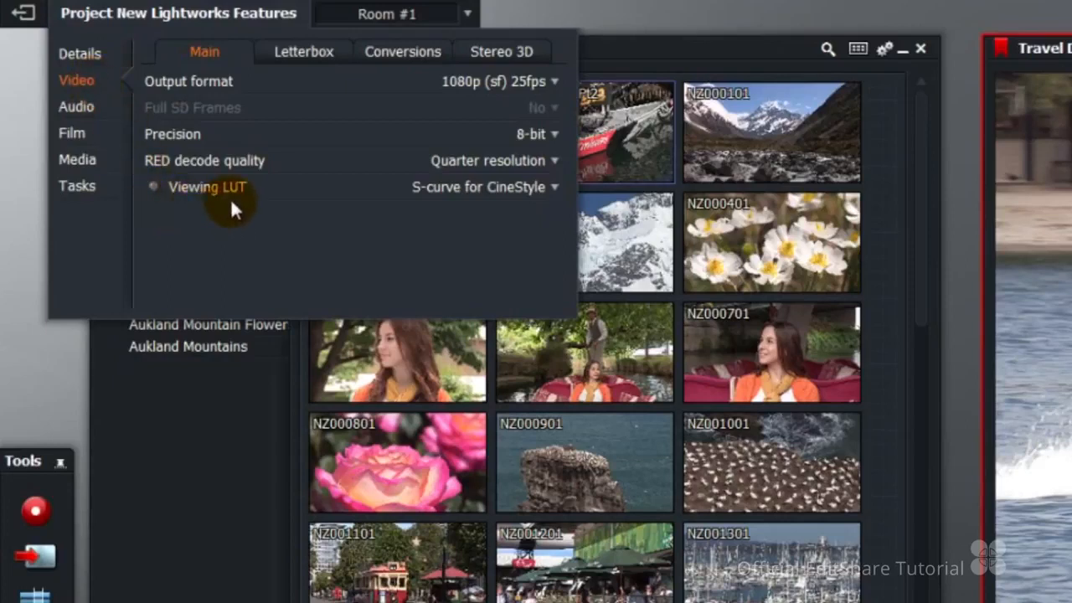
pyautogui.click(540, 191)
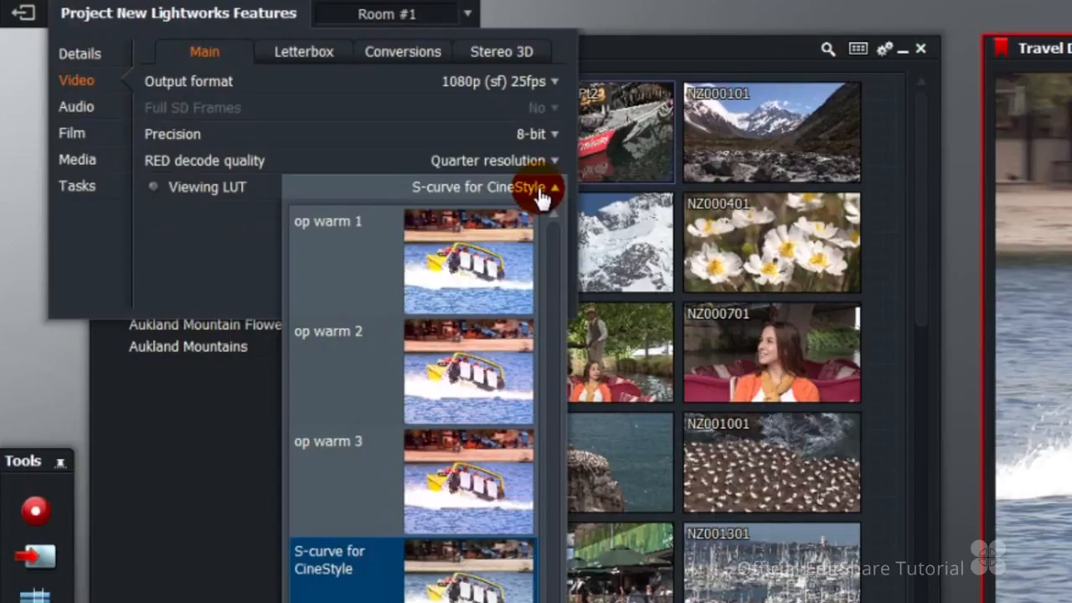
pyautogui.click(216, 267)
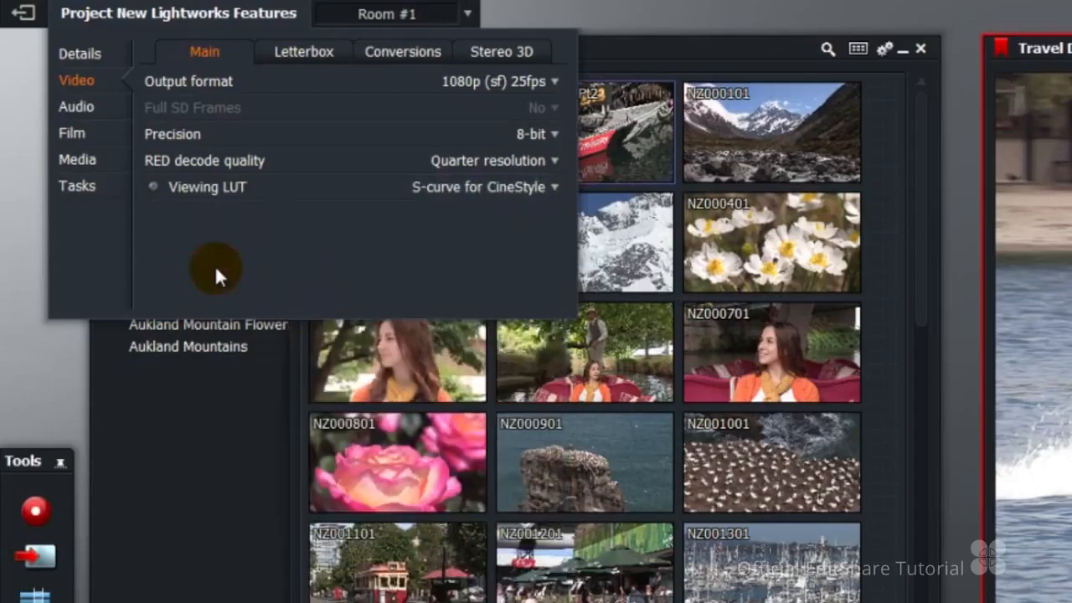
pyautogui.click(154, 189)
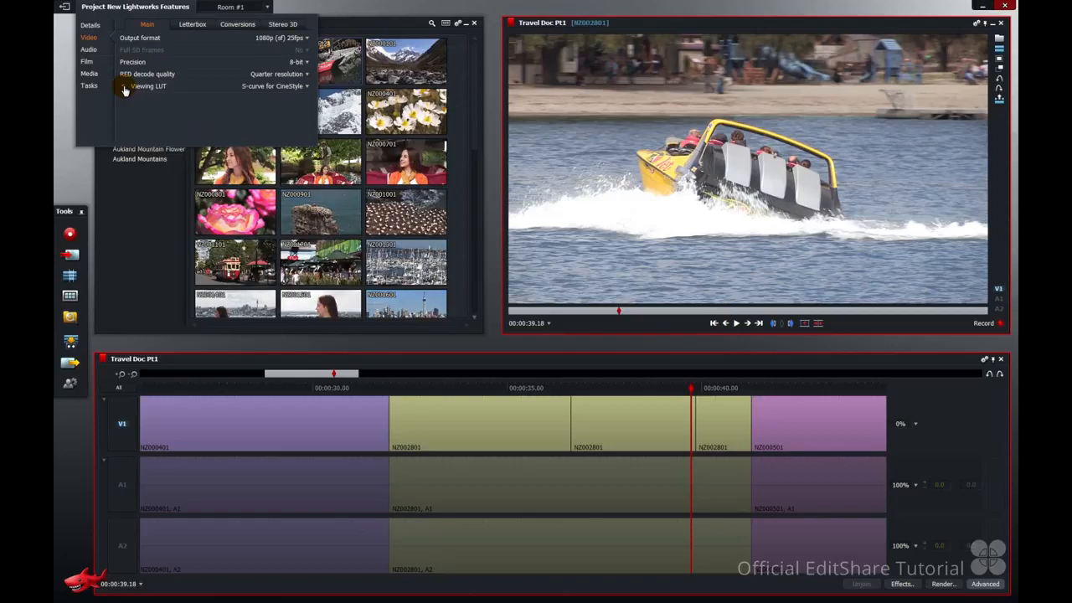
# Find the Toggle view LUT command in the key assignments and assign Ctrl+L to it.
pyautogui.click(69, 384)
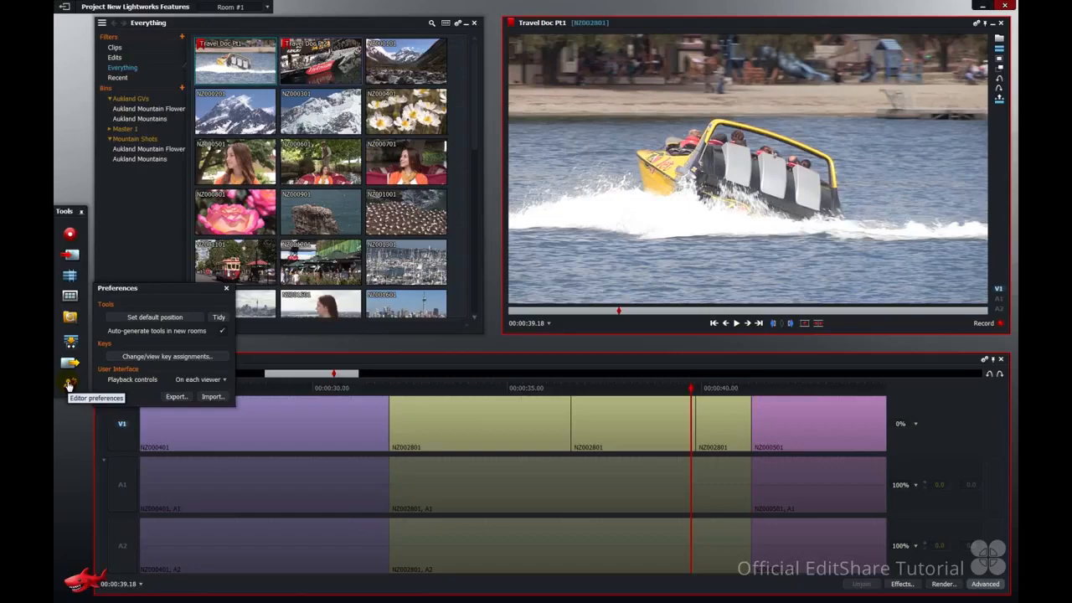
pyautogui.click(165, 357)
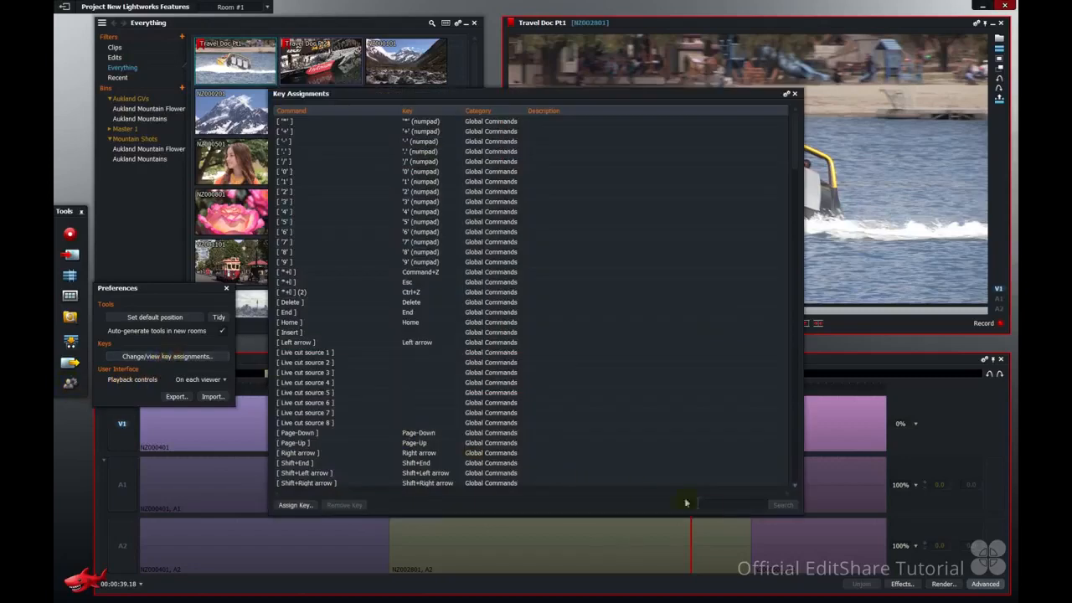
pyautogui.click(716, 508)
pyautogui.write('li')
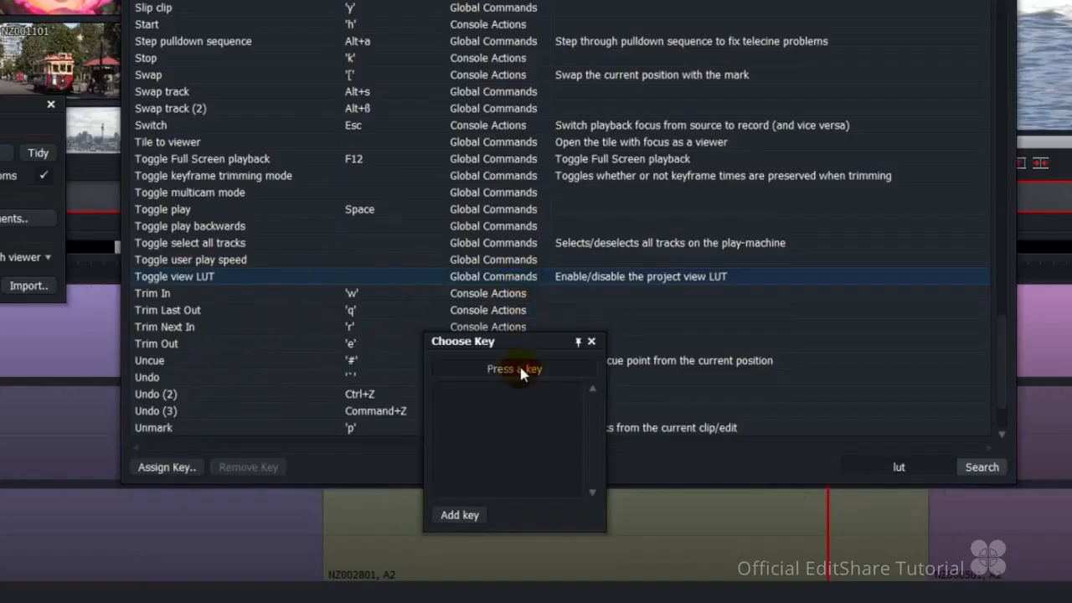
pyautogui.hotkey('ctrl', 'l')
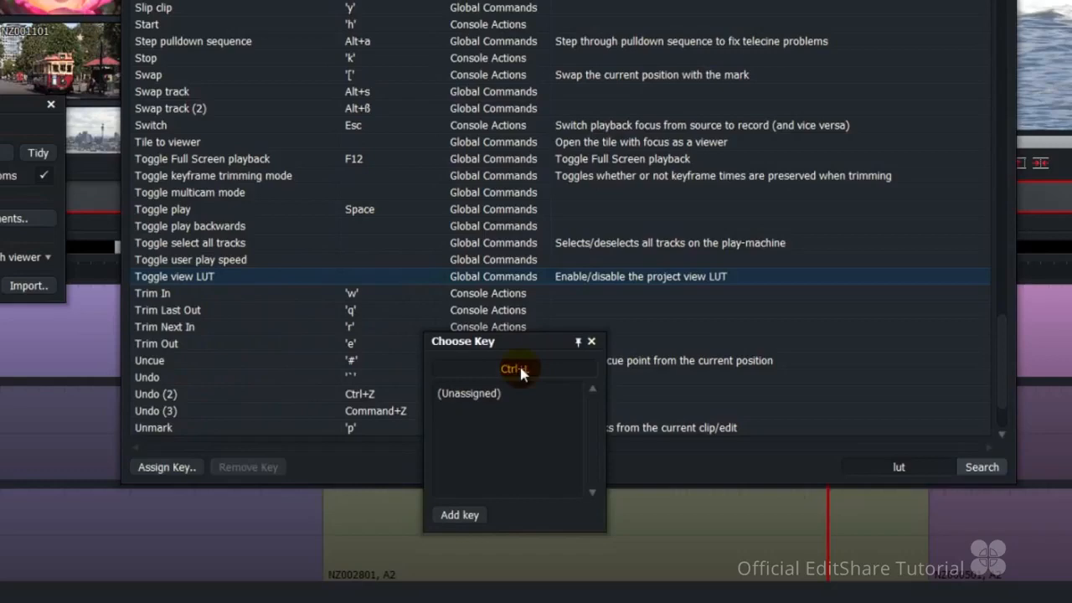
pyautogui.click(465, 515)
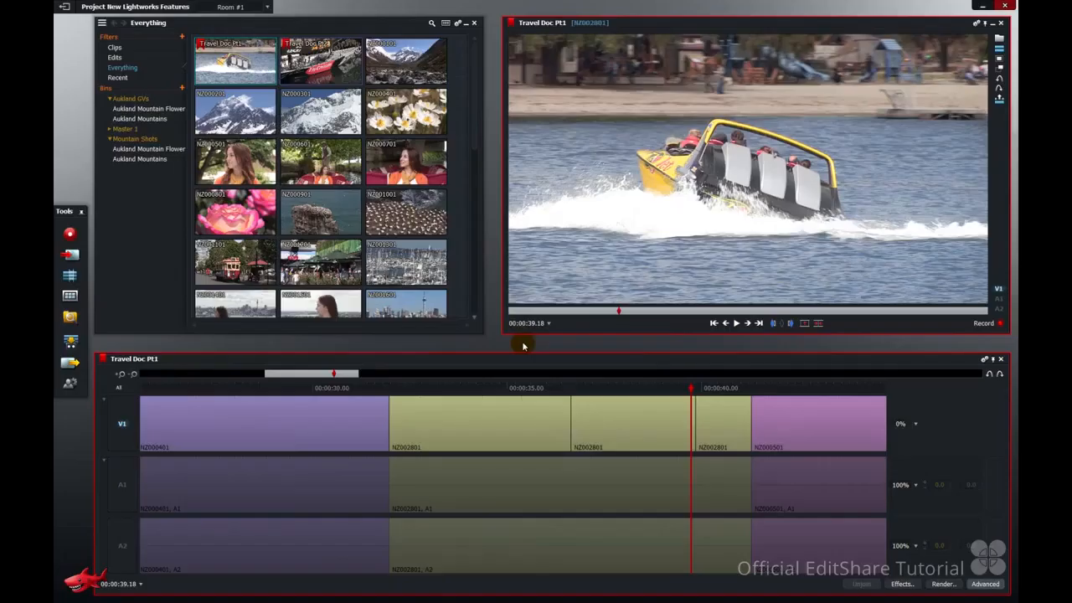
# Switch the viewing LUT on and off with Ctrl+L, and repeat the toggle in the project's video settings.
pyautogui.hotkey('ctrl', 'l')
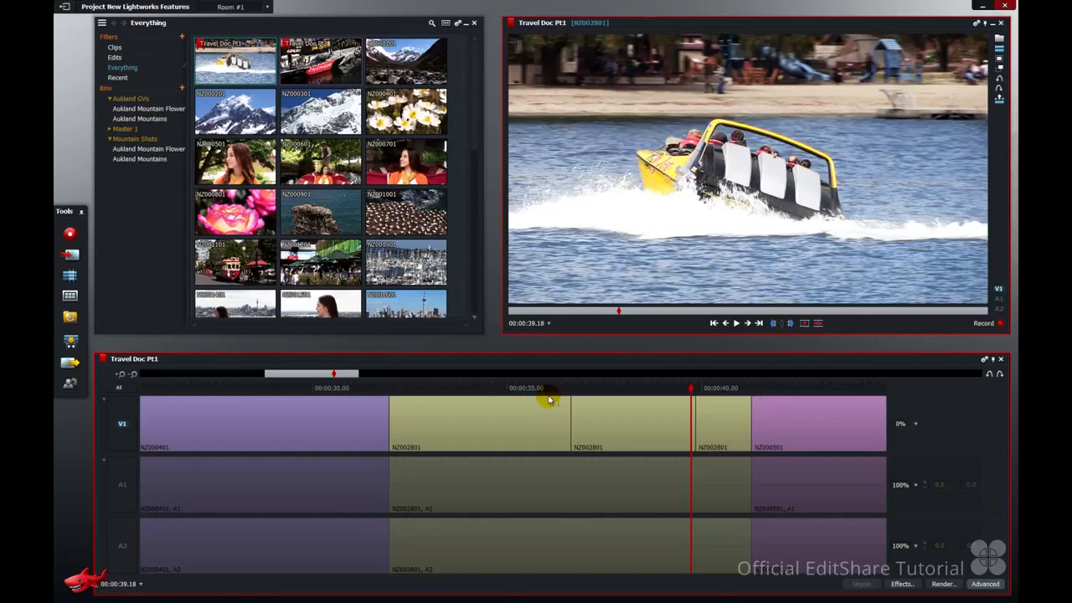
pyautogui.hotkey('ctrl', 'l')
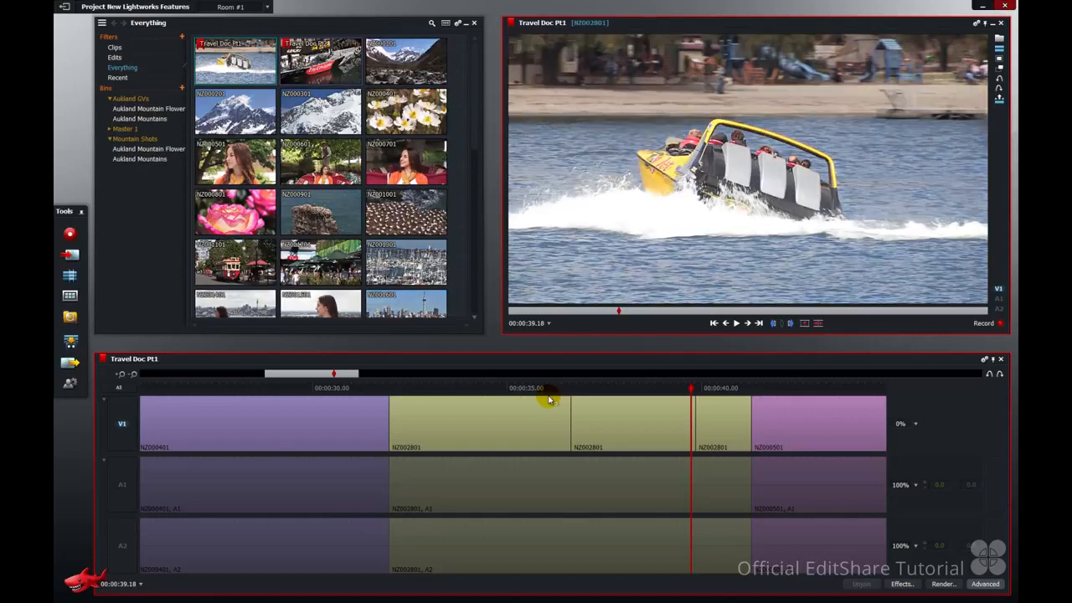
pyautogui.click(154, 10)
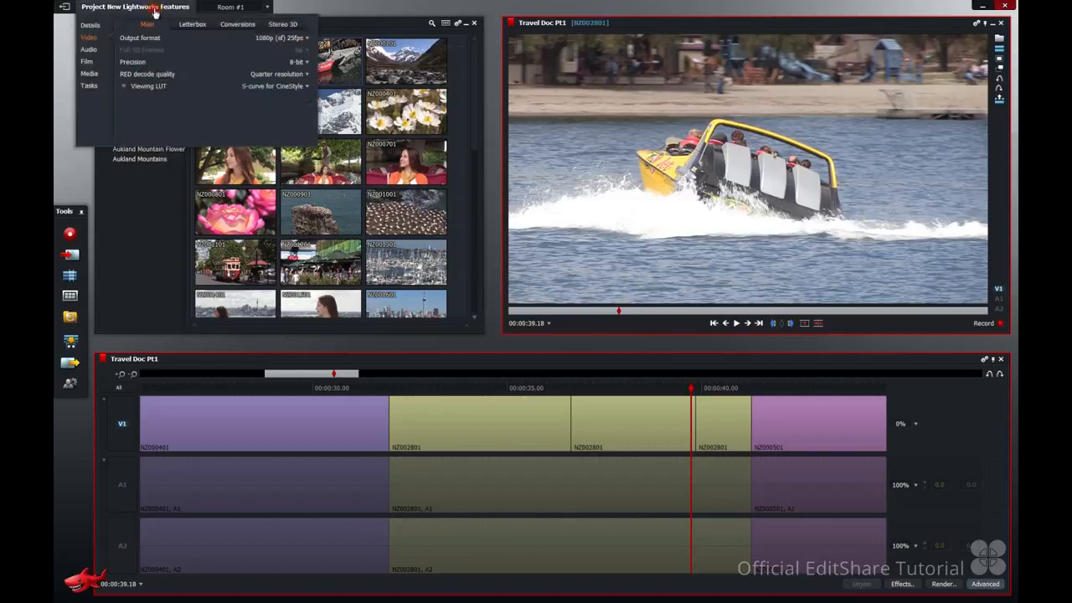
pyautogui.click(124, 87)
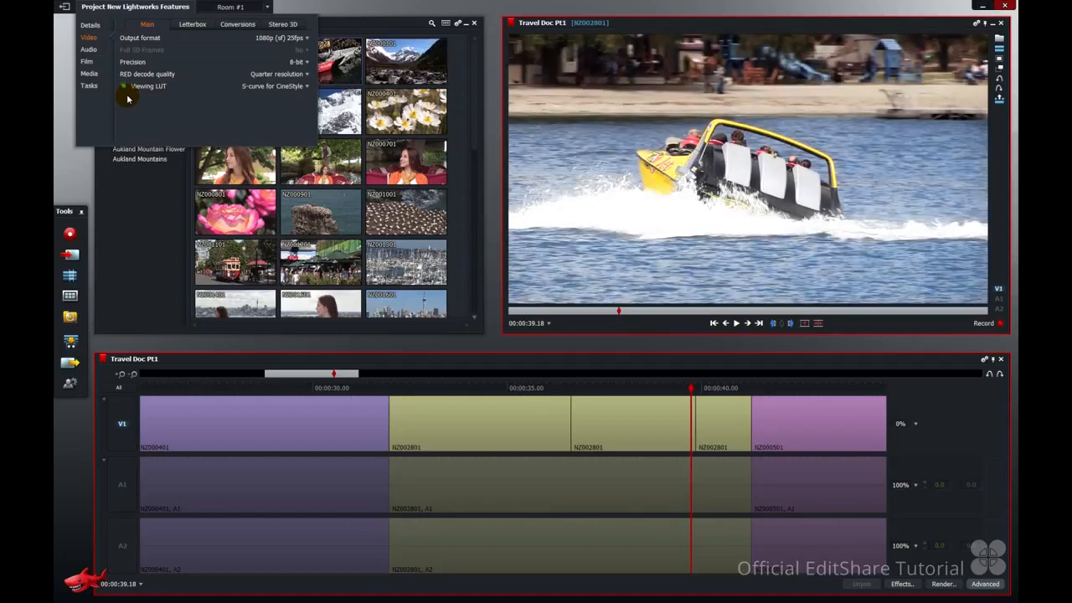
pyautogui.click(125, 89)
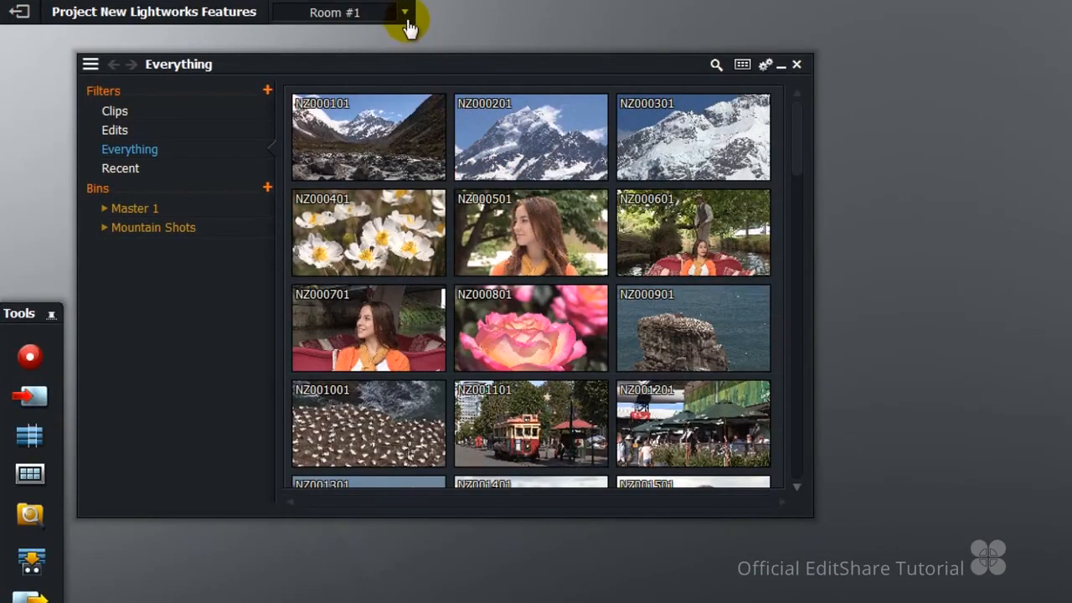
# Switch to the Additional SC room and open the key assignments list.
pyautogui.click(397, 8)
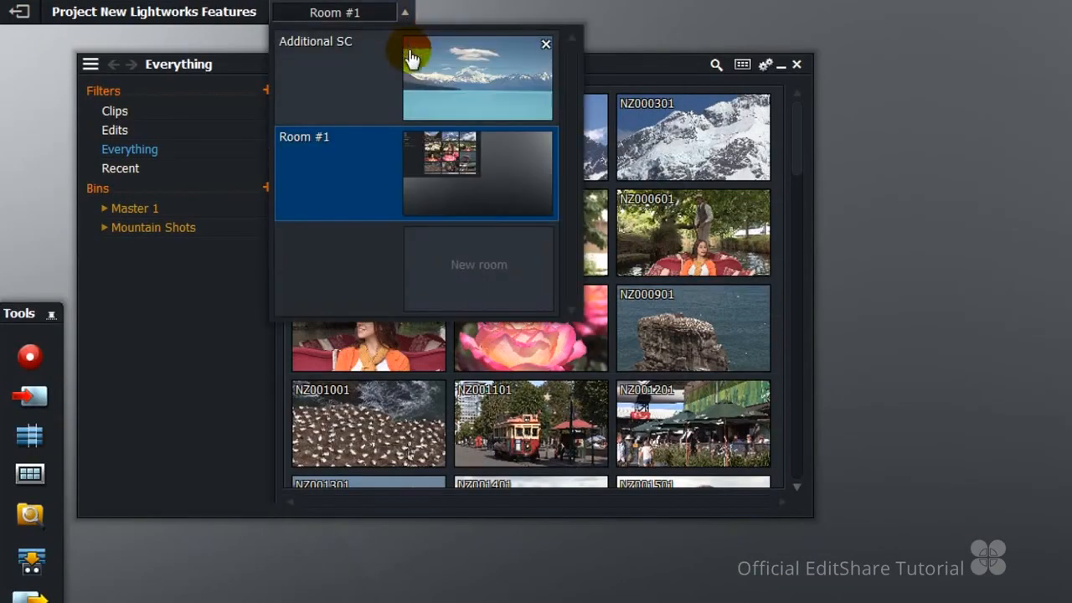
pyautogui.click(410, 57)
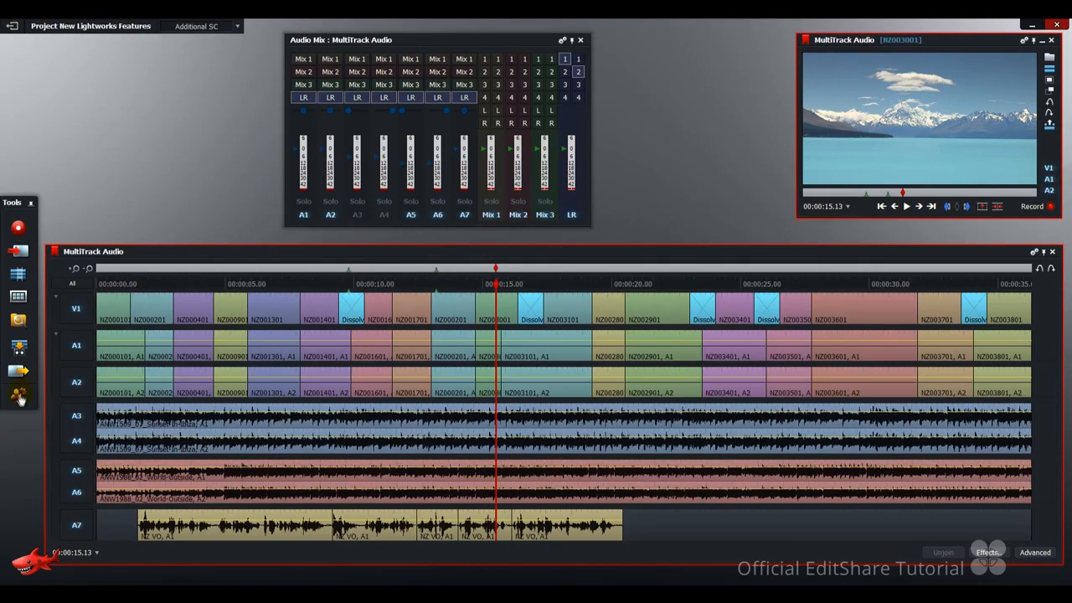
pyautogui.click(20, 400)
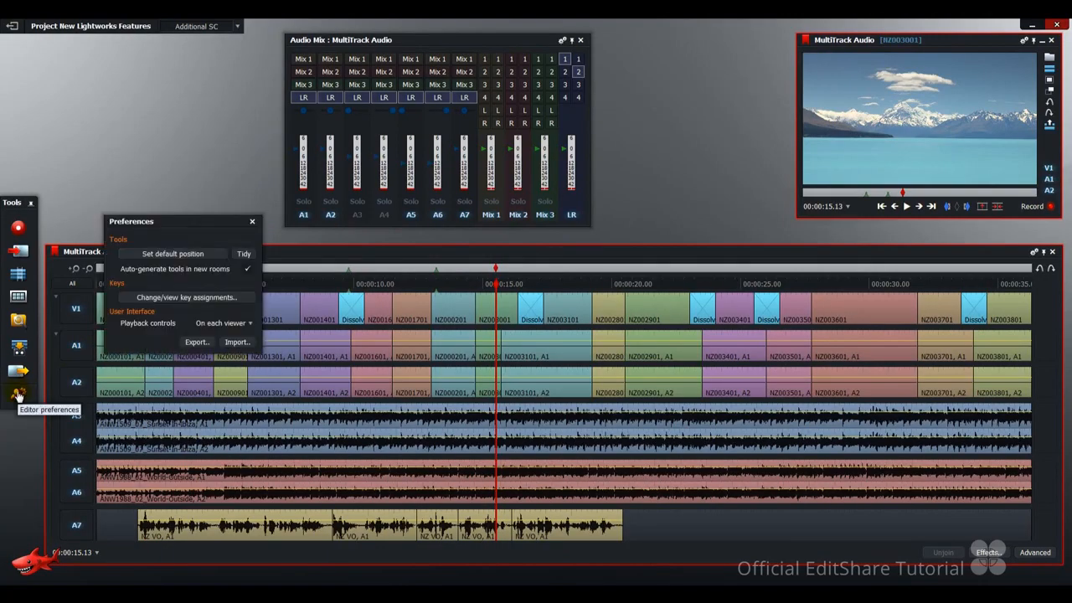
pyautogui.click(211, 300)
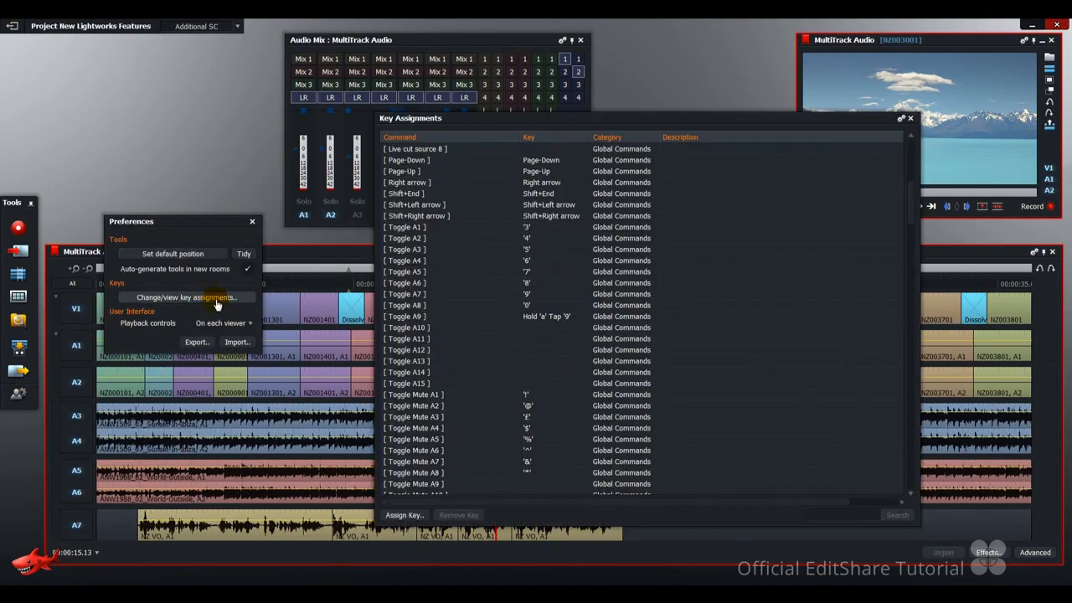
# Examine the key assignments for Toggle Mute A1 to A16 and Toggle Solo A1 to A16.
pyautogui.scroll(-6, 460, 309)
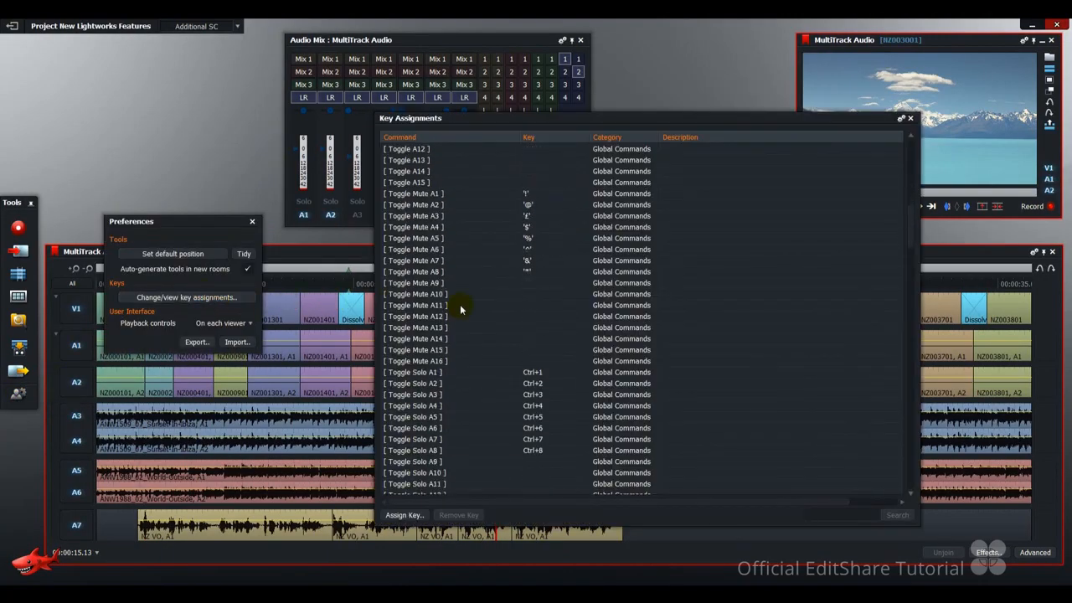
pyautogui.click(431, 196)
pyautogui.click(455, 360)
pyautogui.scroll(-5, 453, 359)
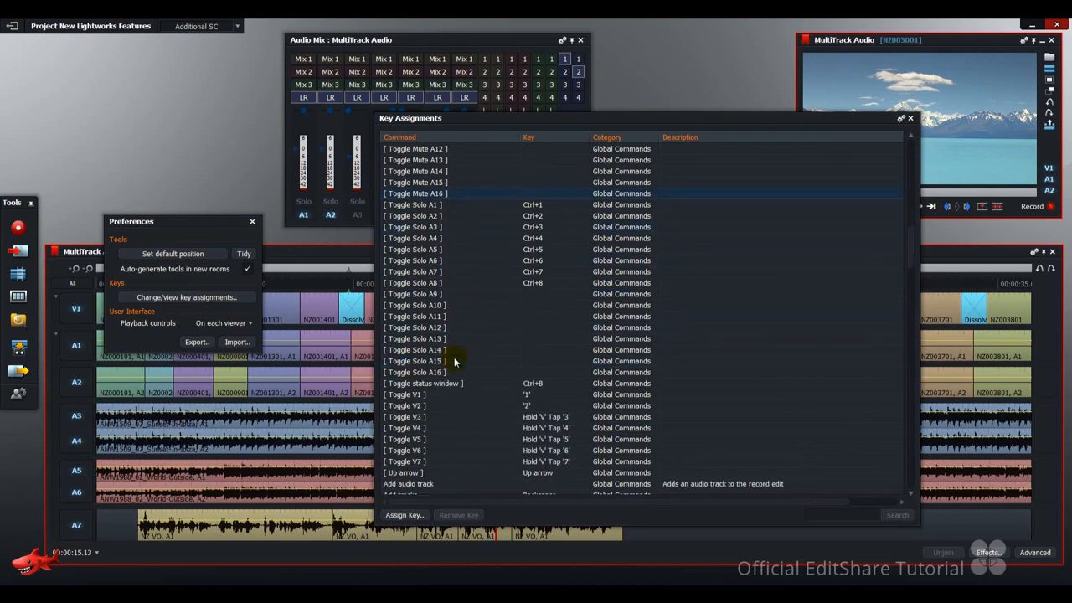
pyautogui.click(434, 205)
pyautogui.scroll(6, 513, 299)
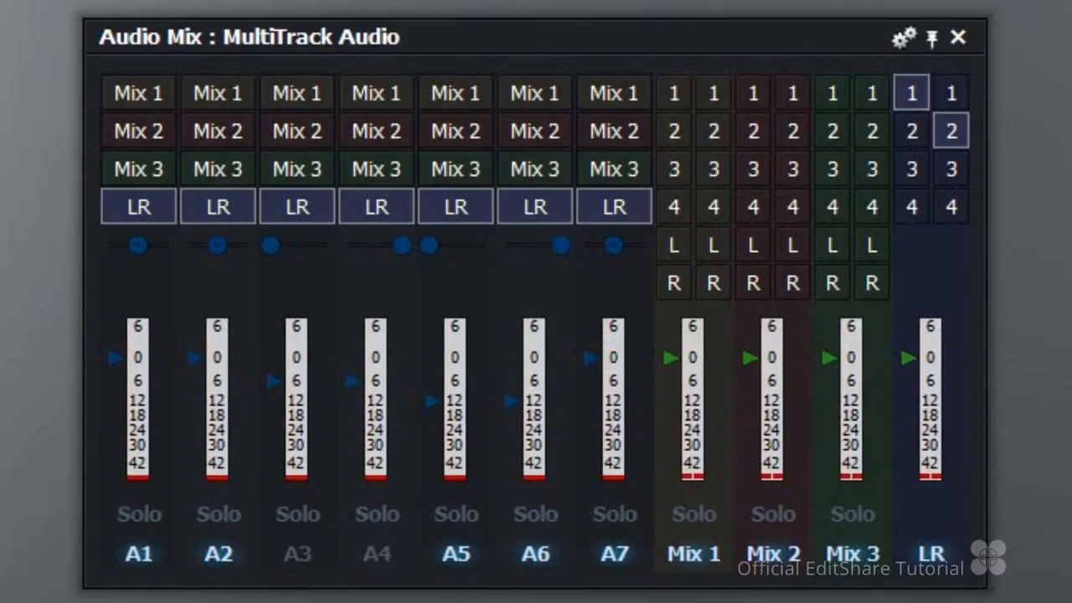
# Solo the A1/A2, A3/A4 and A5/A6 channel pairs of MultiTrack Audio in the mixer, then clear the solos.
pyautogui.hotkey('alt', '1')
pyautogui.hotkey('alt', '2')
pyautogui.hotkey('alt', '3')
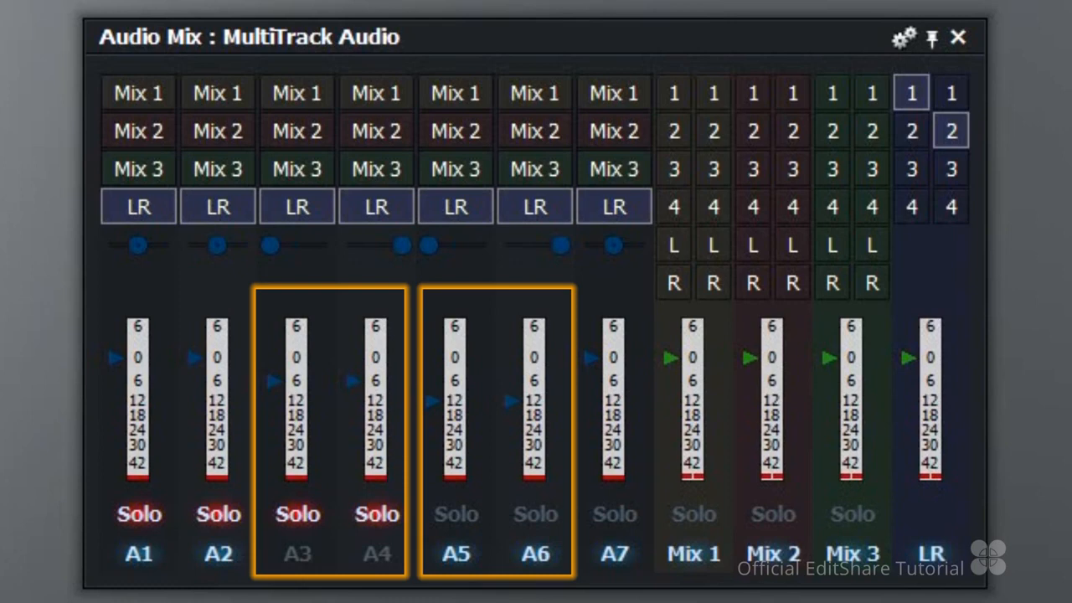
pyautogui.hotkey('alt', '5')
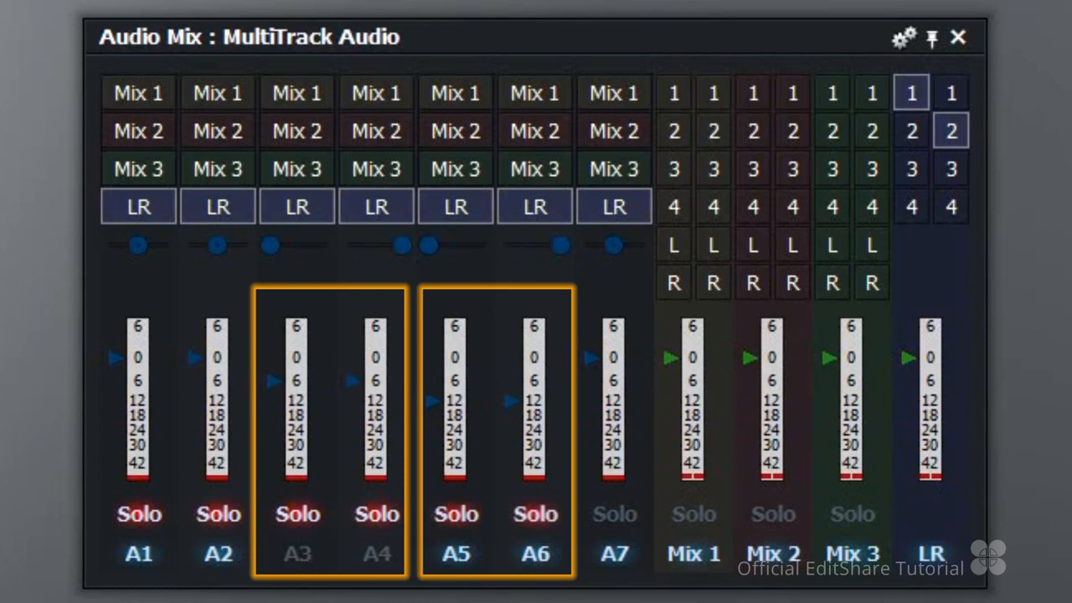
pyautogui.hotkey('alt', '5')
pyautogui.hotkey('alt', '5')
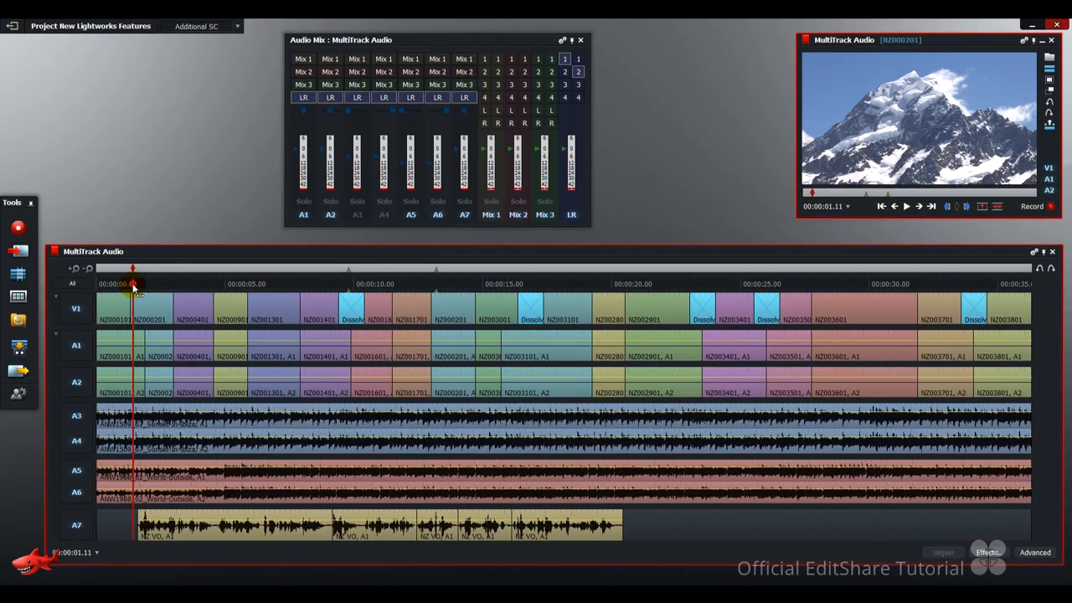
# Play MultiTrack Audio from 00:00:01.11 to 00:00:26.07 to check the mix, and return the playhead to 00:00:01.11.
pyautogui.press('space')
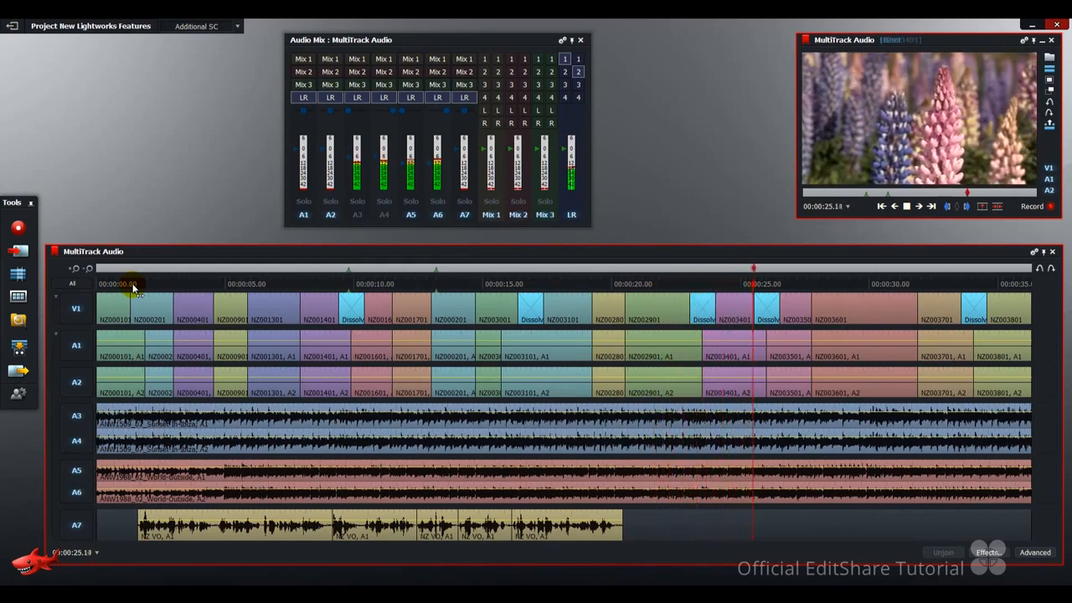
pyautogui.press('space')
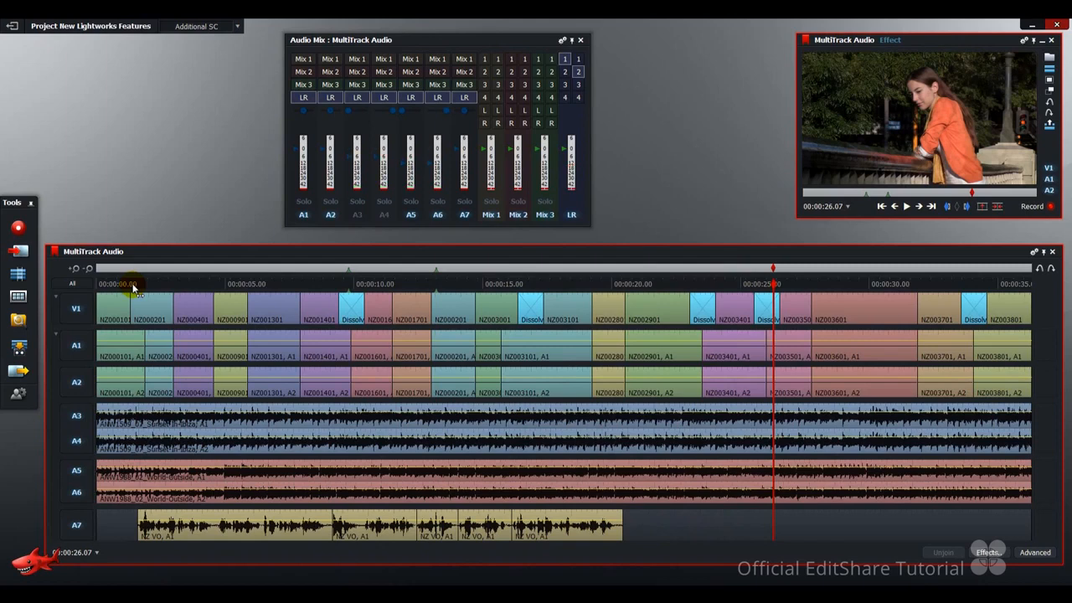
pyautogui.click(133, 286)
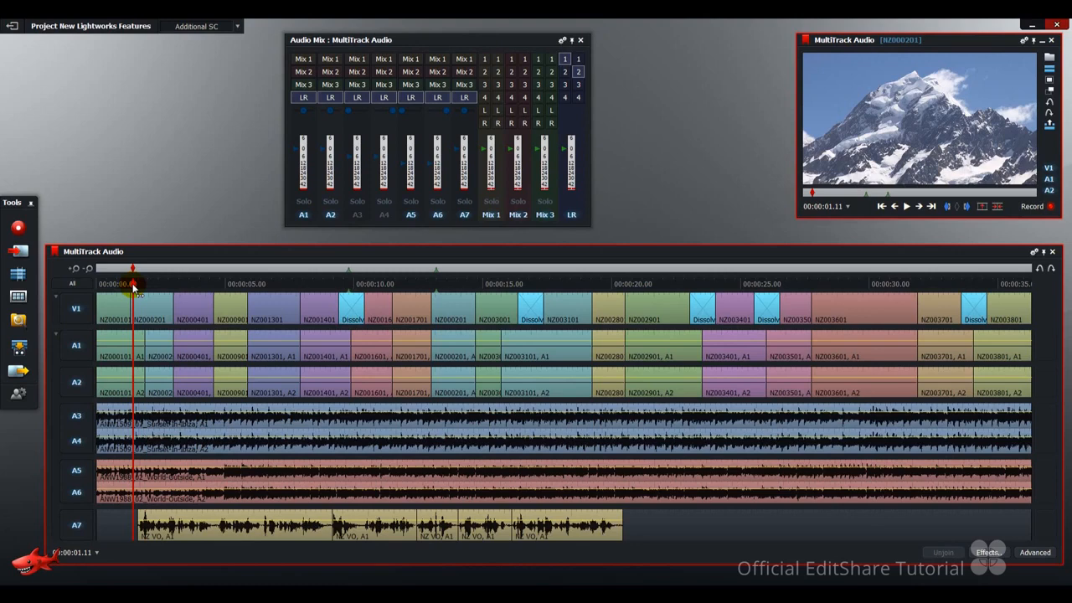
# Unmute A3 and A4, mute A5, A6 and A7, and play MultiTrack Audio from 00:00:01.11.
pyautogui.press('7')
pyautogui.press('space')
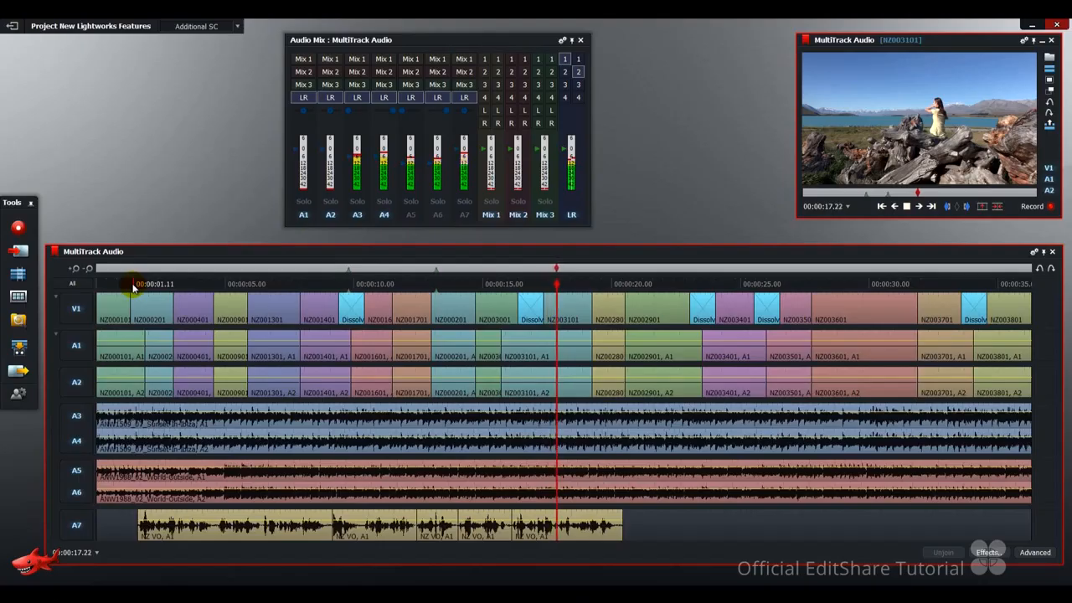
pyautogui.press('space')
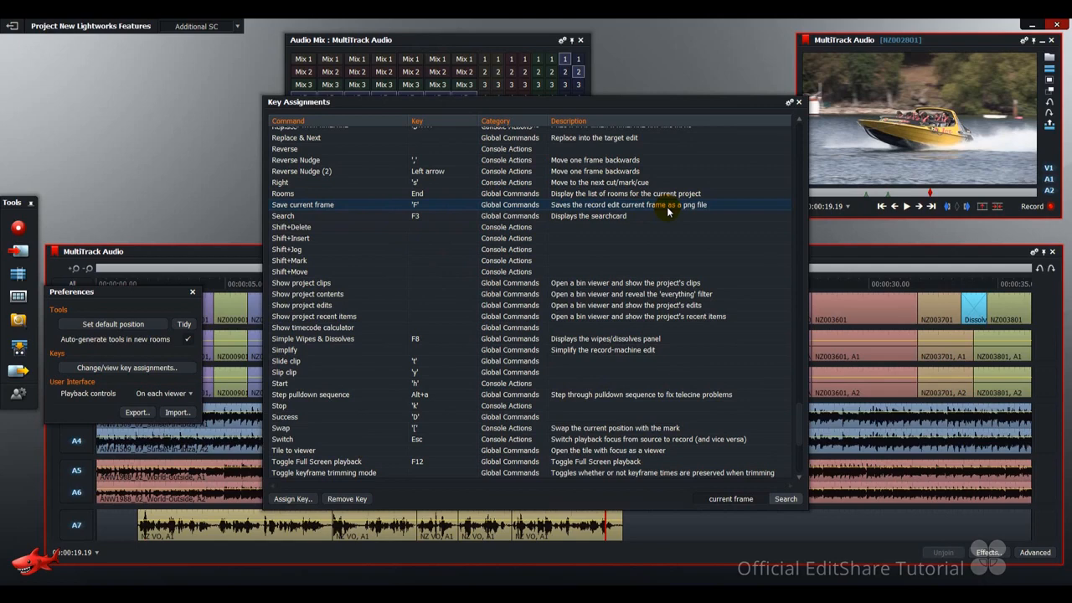
# Open the saved frame MultiTrack Audio.png from the My Pictures folder to check the exported image.
pyautogui.click(680, 115)
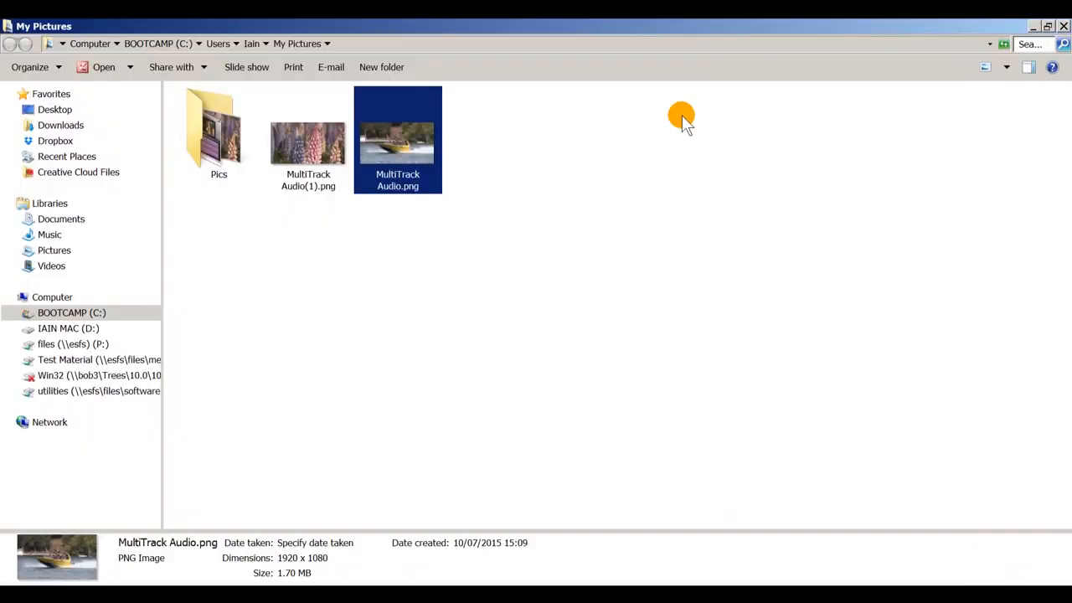
pyautogui.doubleClick(397, 134)
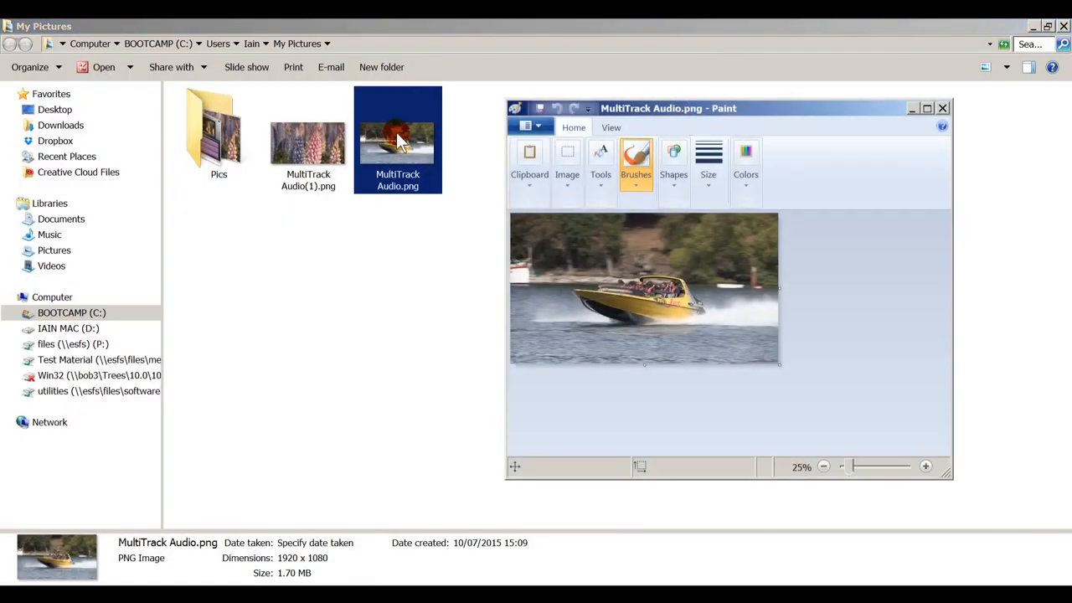